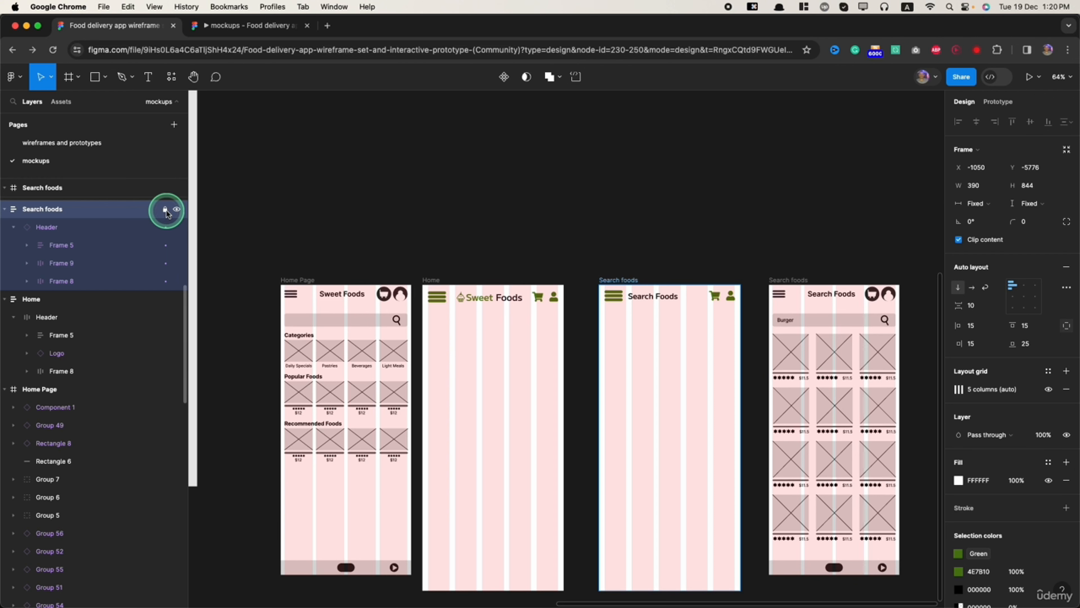
- Lock and hide the Search foods mockup frame
{"action": "left_click", "coordinate": [165, 210]}
{"action": "left_click", "coordinate": [644, 296]}
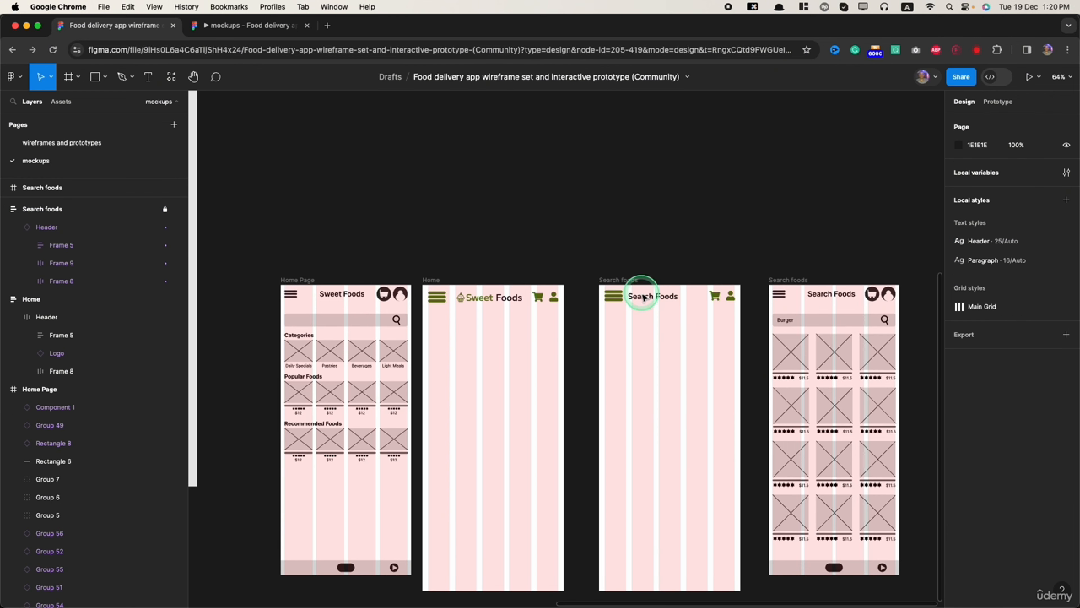
{"action": "left_click", "coordinate": [618, 295]}
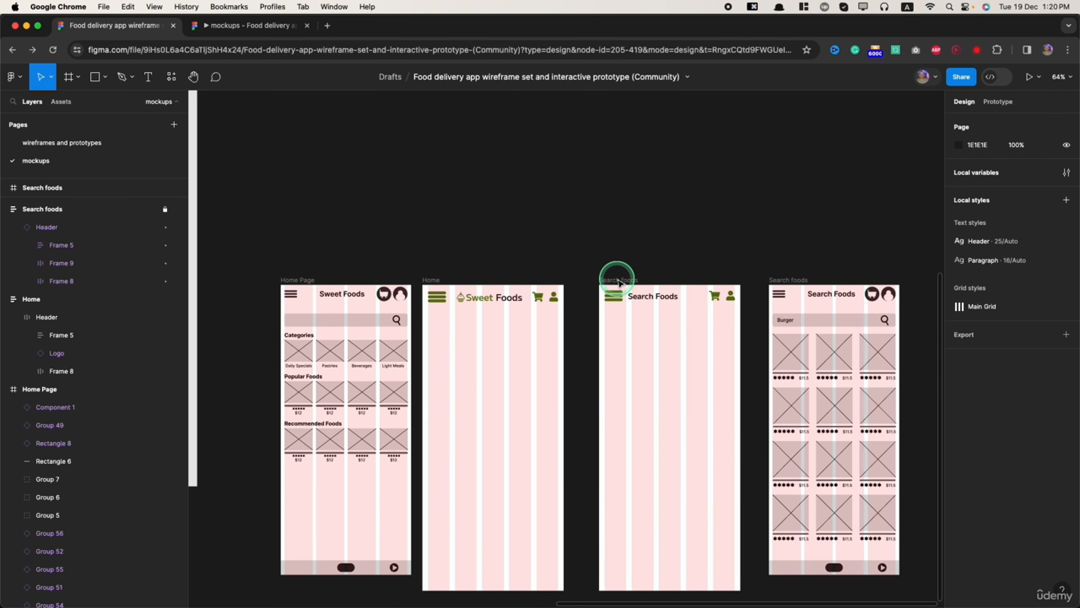
{"action": "left_click", "coordinate": [177, 211]}
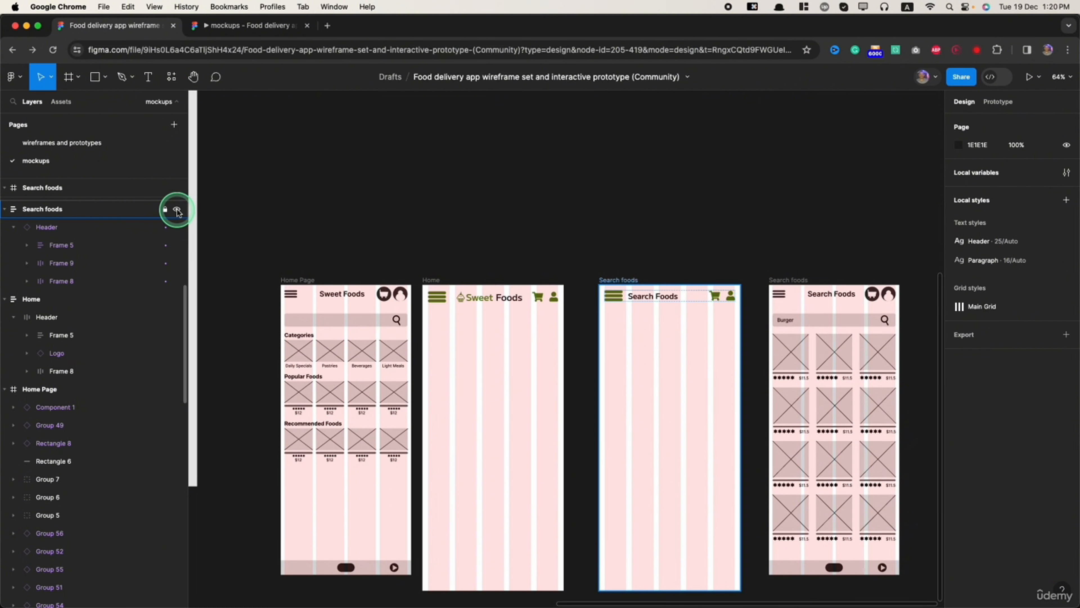
{"action": "left_click", "coordinate": [177, 210]}
{"action": "left_click", "coordinate": [588, 326]}
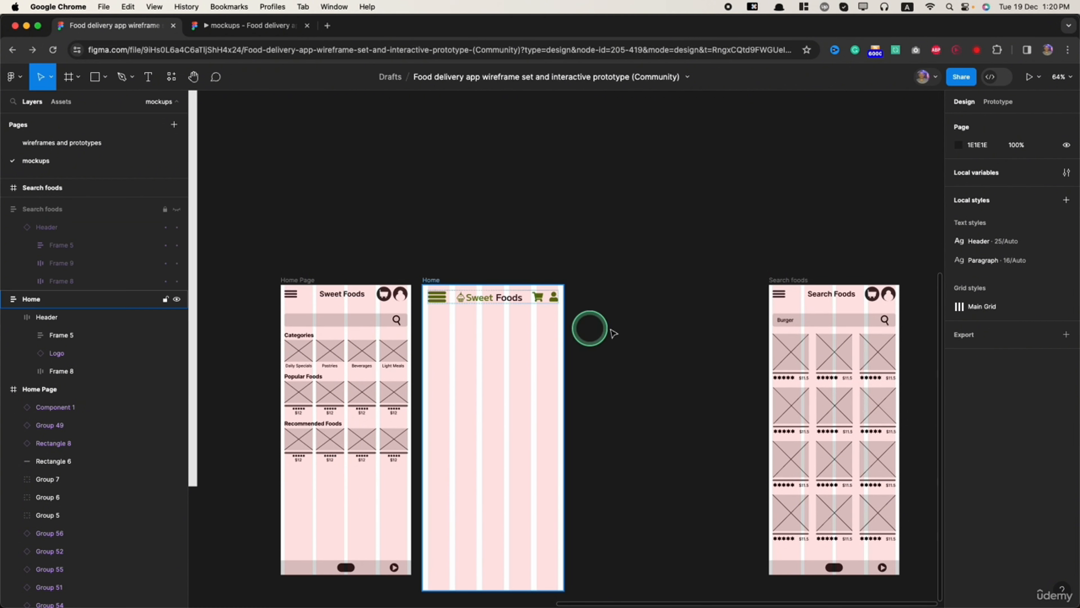
- Hide the Search foods wireframe frame
{"action": "left_click", "coordinate": [786, 282]}
{"action": "left_click", "coordinate": [795, 281]}
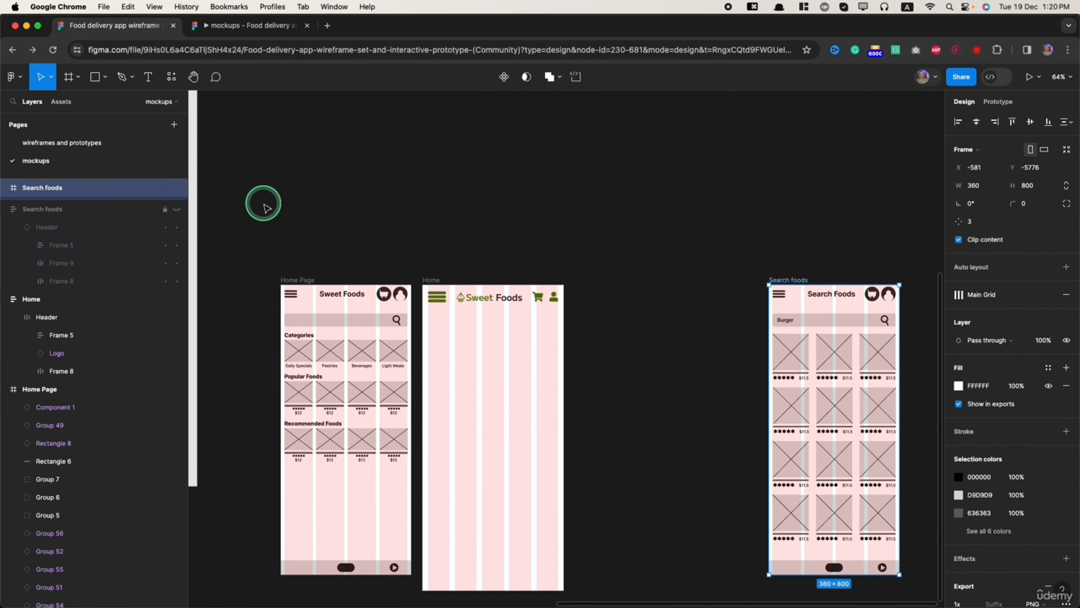
{"action": "left_click", "coordinate": [177, 189]}
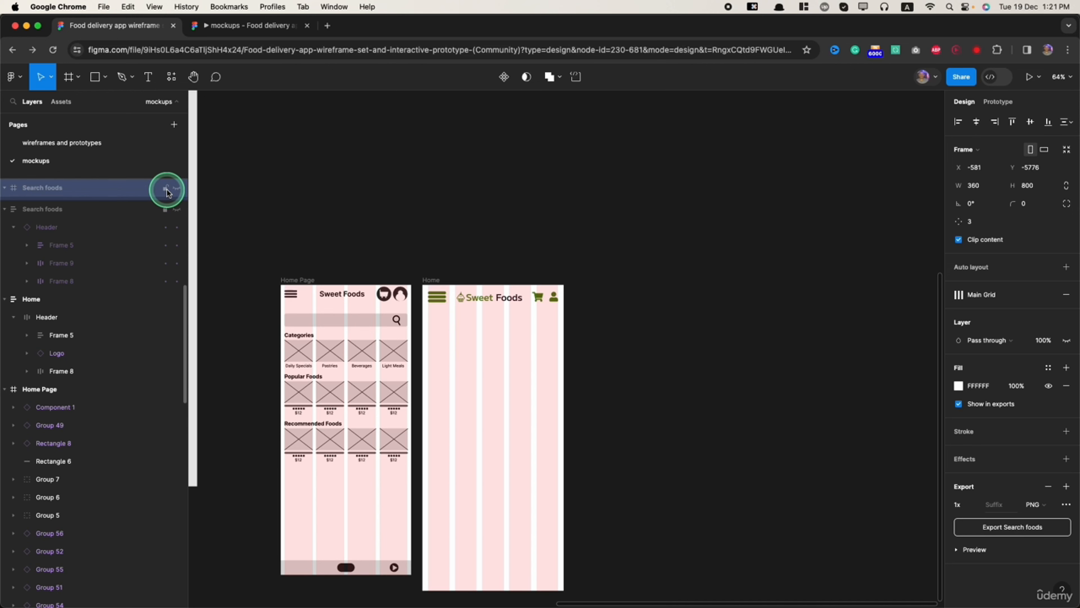
{"action": "left_click", "coordinate": [653, 229]}
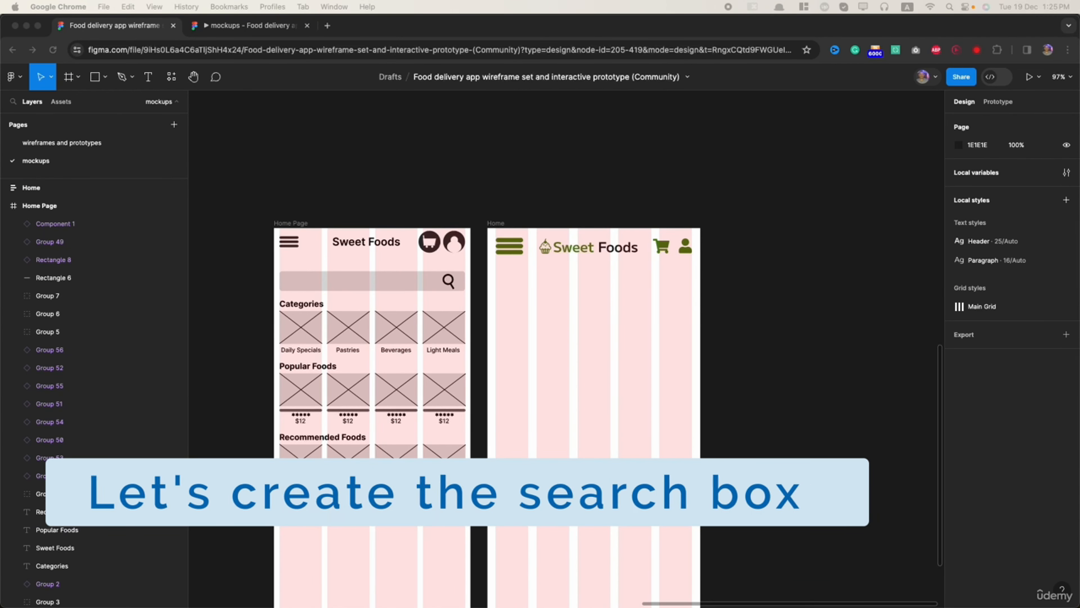
- Add a rectangle below the header in the Home mockup frame and set its height to 45
{"action": "left_click", "coordinate": [94, 78]}
{"action": "left_click", "coordinate": [94, 77]}
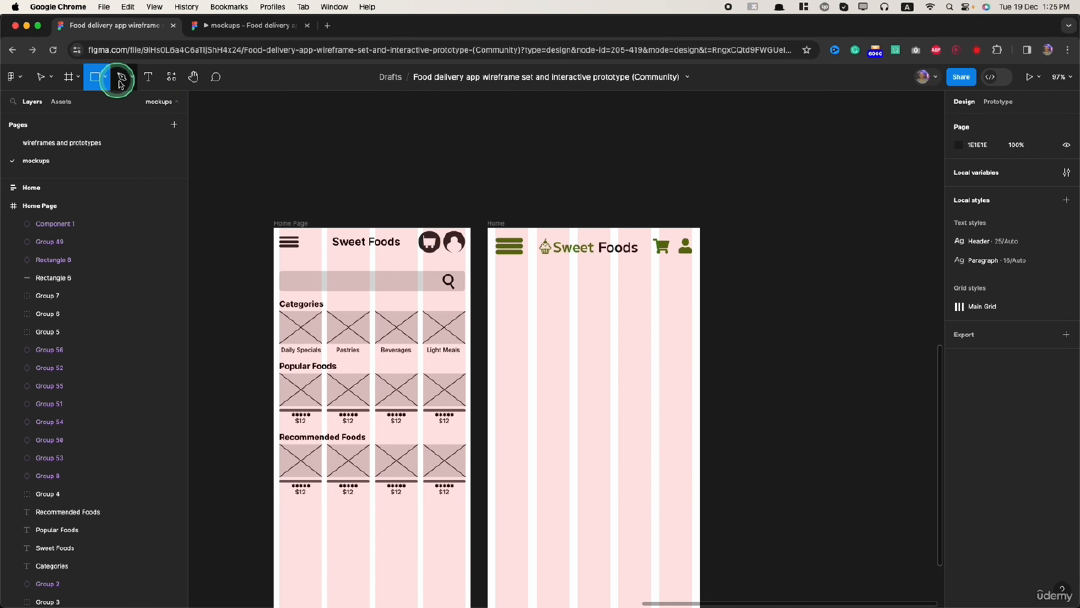
{"action": "left_click", "coordinate": [524, 289]}
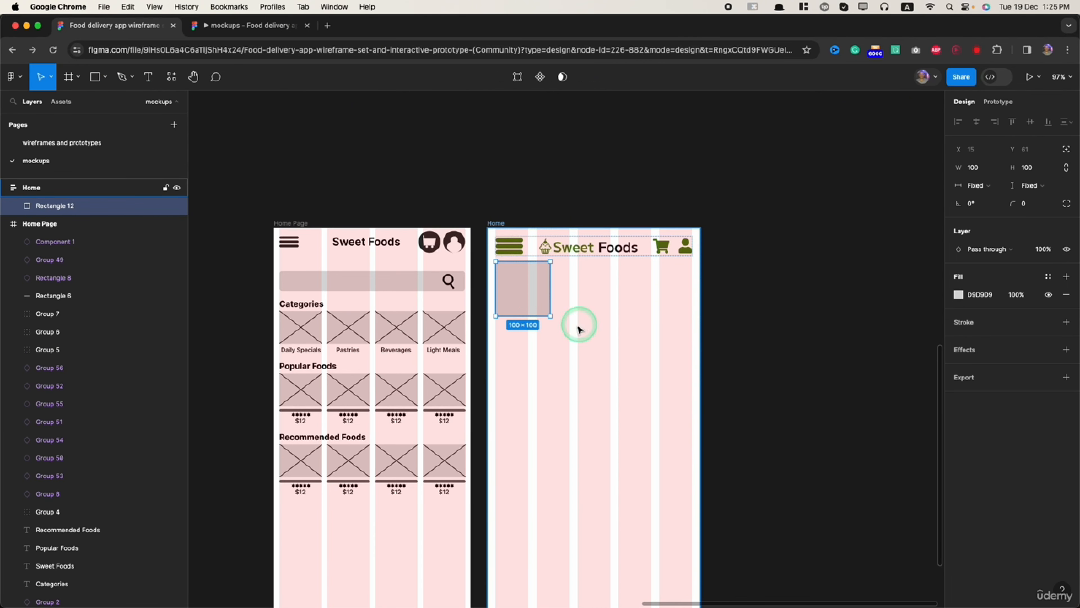
{"action": "left_click", "coordinate": [1034, 170]}
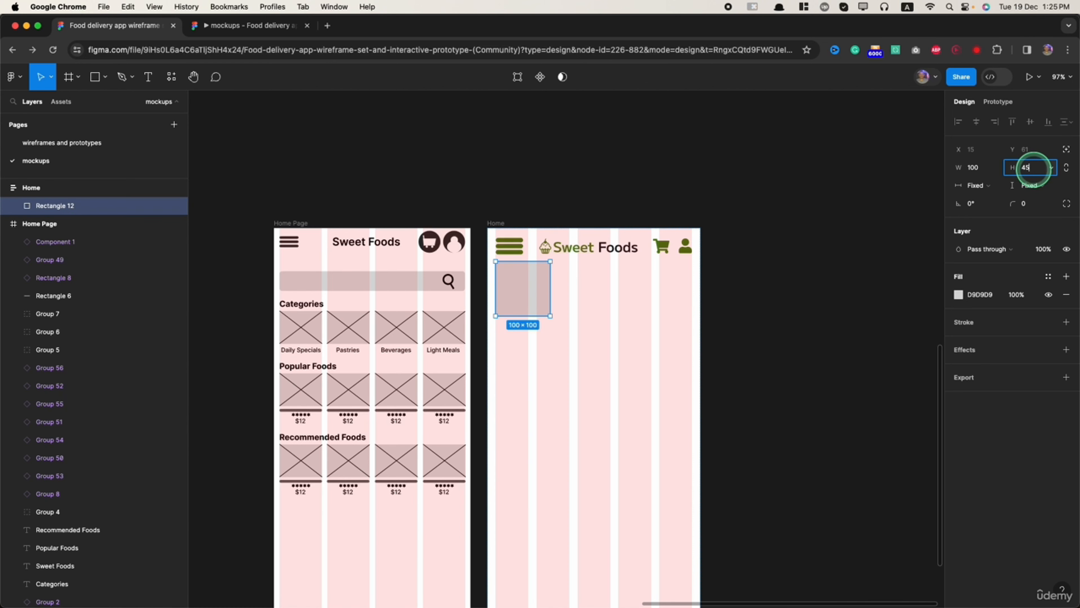
{"action": "type", "text": "45"}
{"action": "key", "text": "Return"}
- Wrap the rectangle in an auto layout frame and set both the frame's and the rectangle's width to Fill container
{"action": "left_click", "coordinate": [529, 279]}
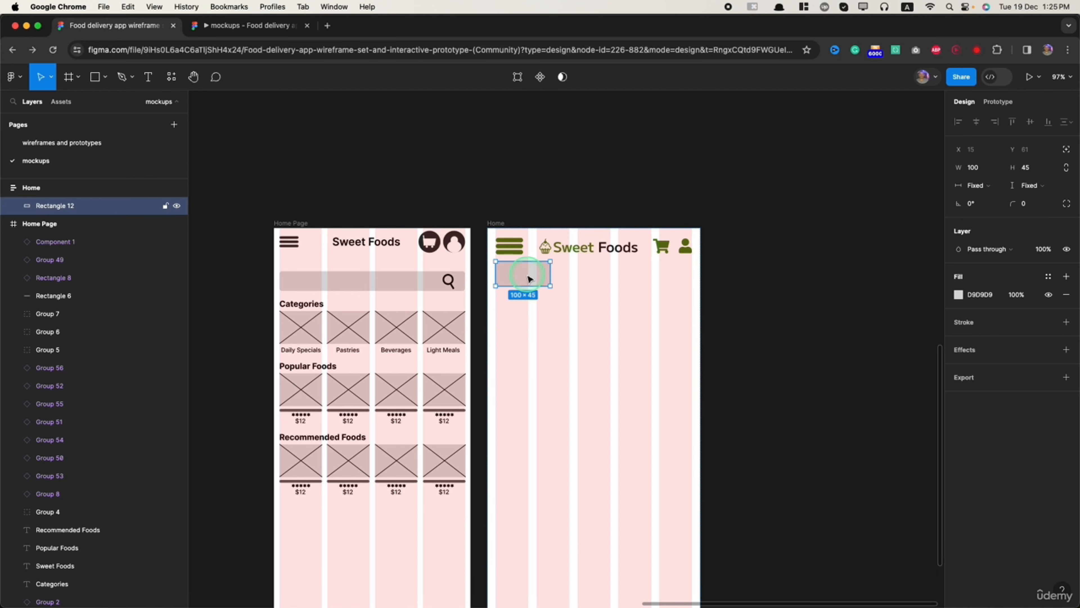
{"action": "key", "text": "shift+a"}
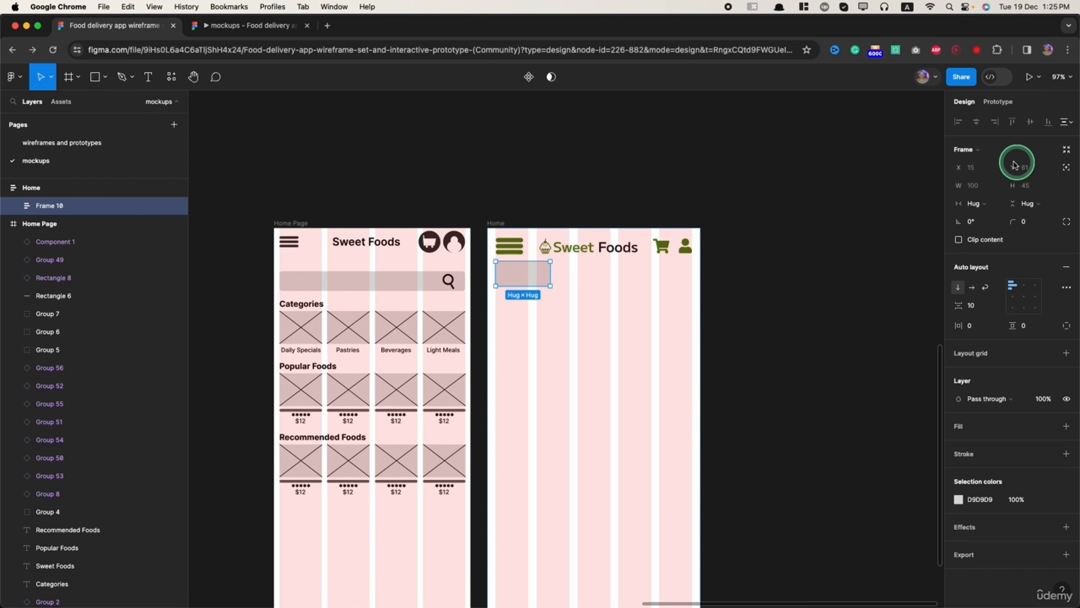
{"action": "left_click", "coordinate": [977, 204]}
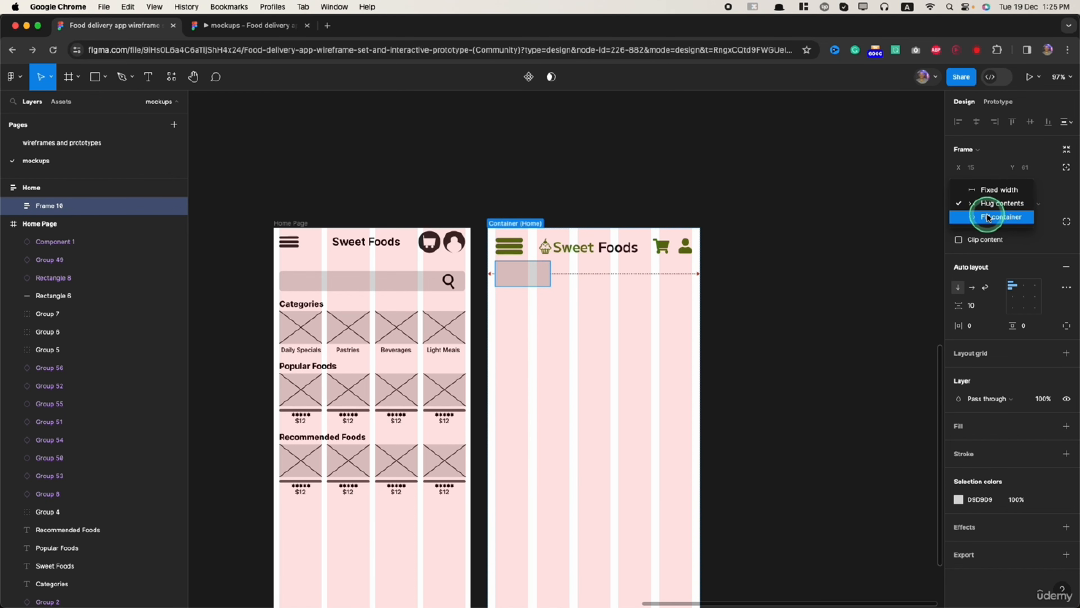
{"action": "left_click", "coordinate": [989, 218]}
{"action": "key", "text": "Return"}
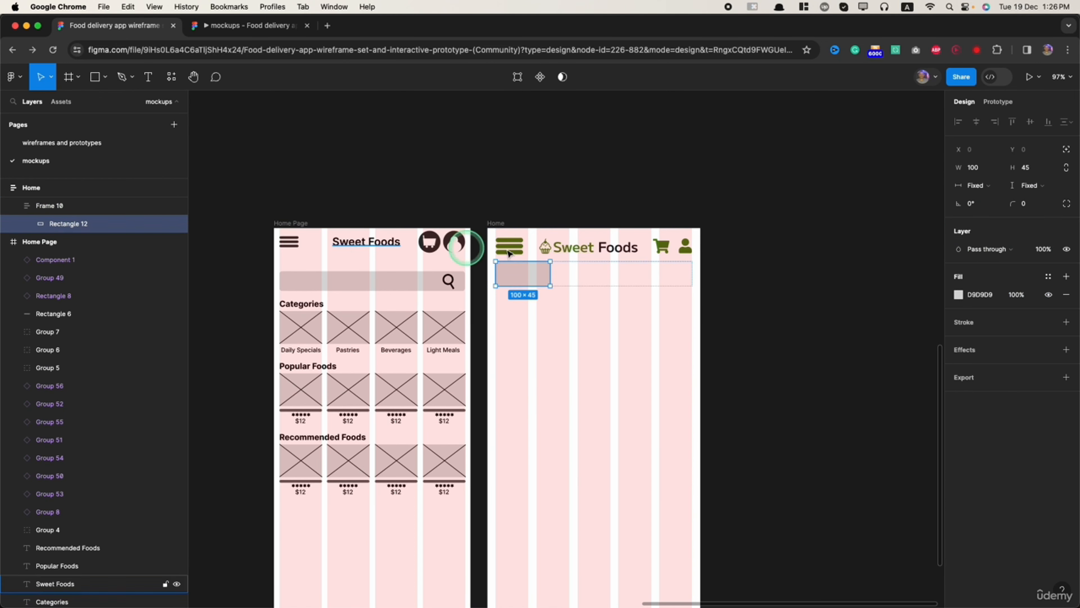
{"action": "left_click", "coordinate": [981, 185]}
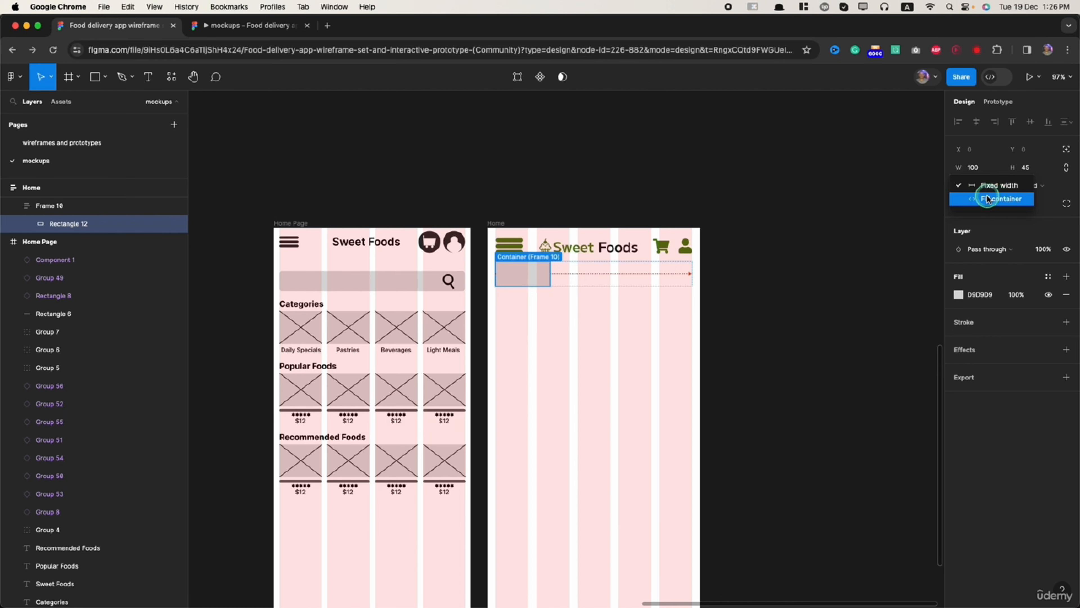
{"action": "left_click", "coordinate": [988, 199]}
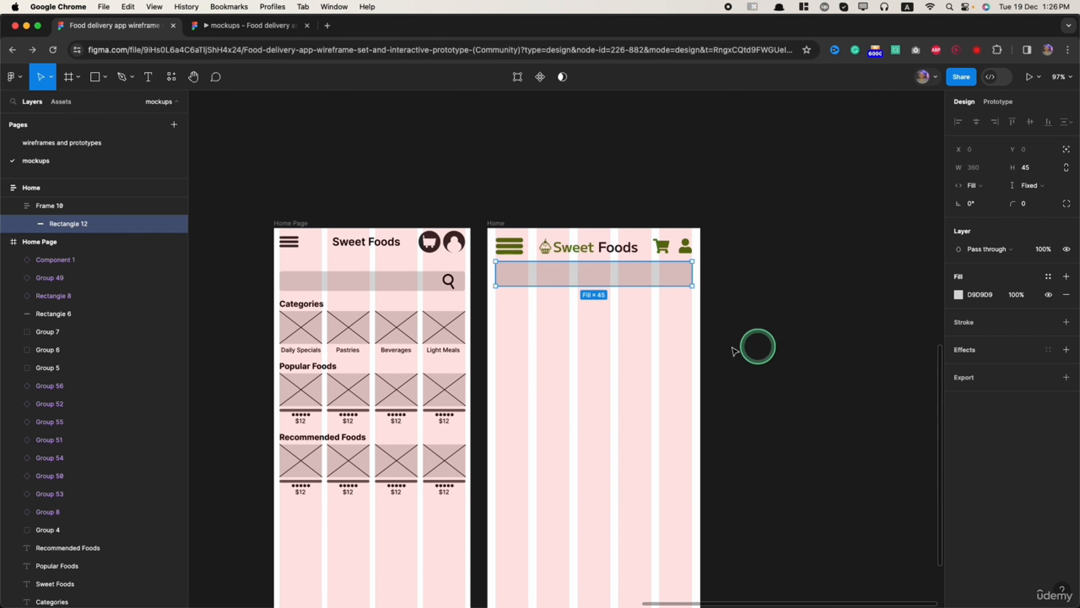
- Change the rectangle's fill to white (FFFFFF) and add a drop shadow effect
{"action": "left_click", "coordinate": [959, 295]}
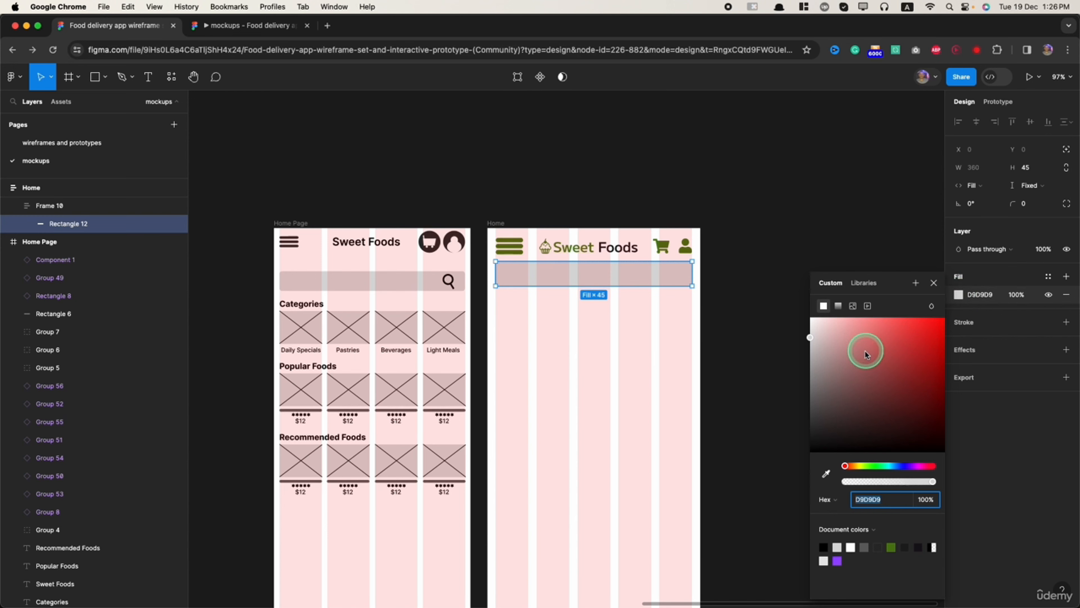
{"action": "left_click", "coordinate": [774, 217]}
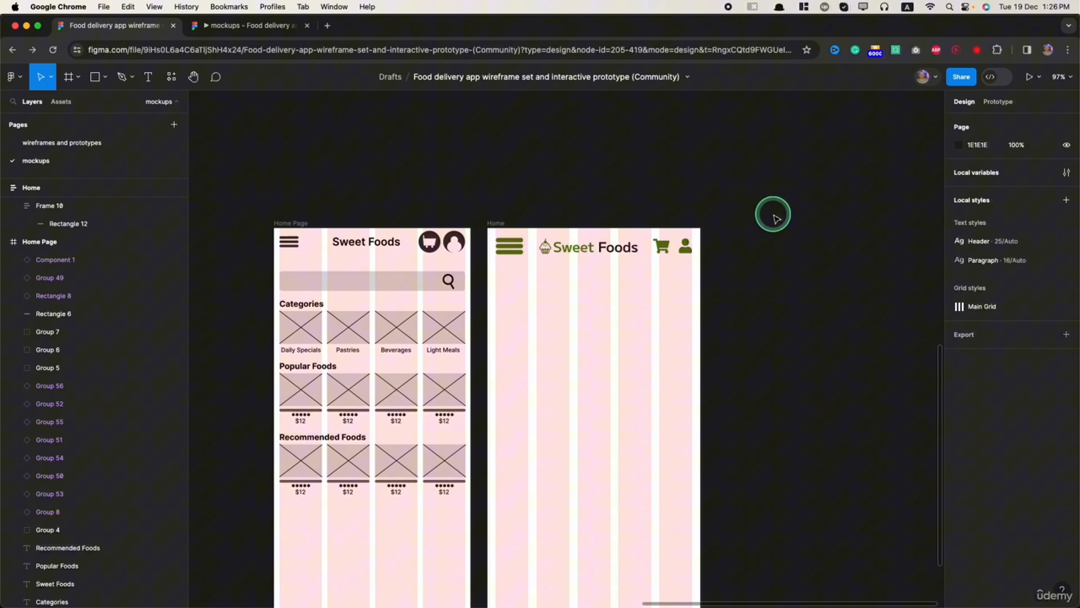
{"action": "left_click", "coordinate": [600, 275]}
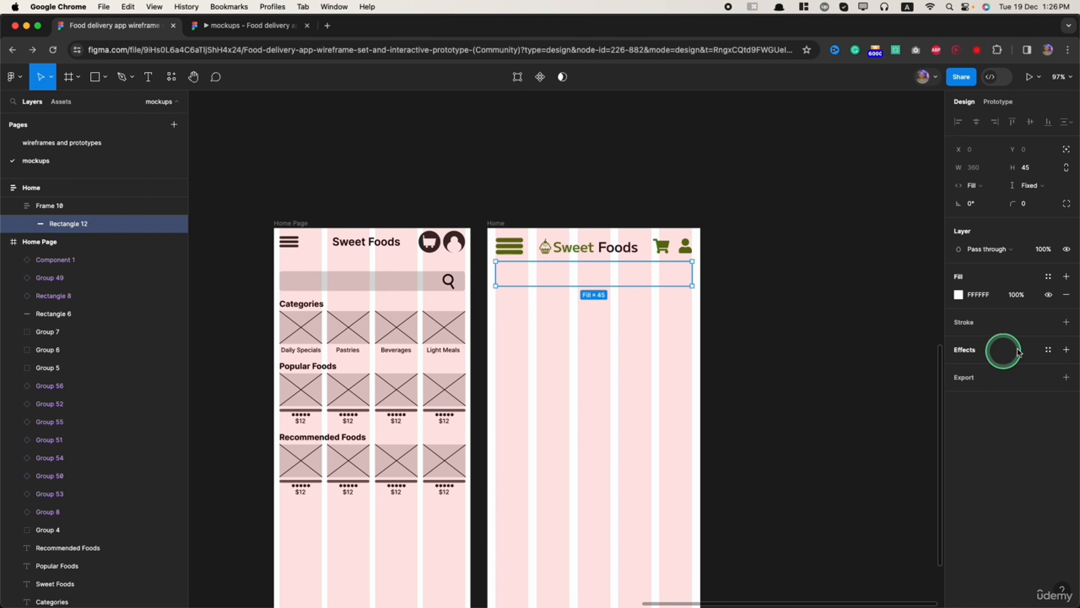
{"action": "left_click", "coordinate": [1066, 349]}
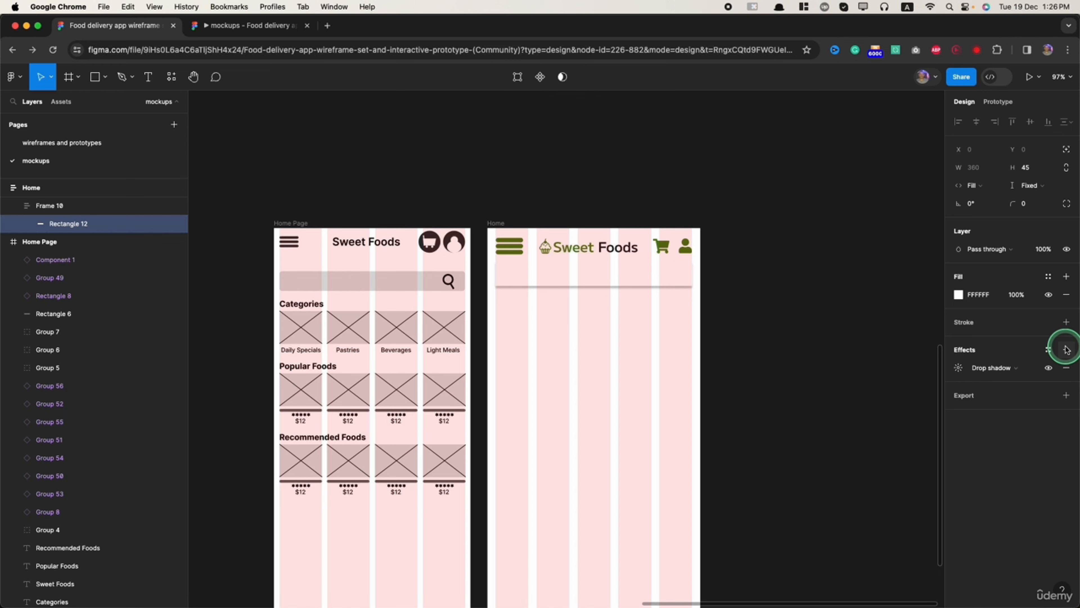
{"action": "left_click", "coordinate": [959, 368]}
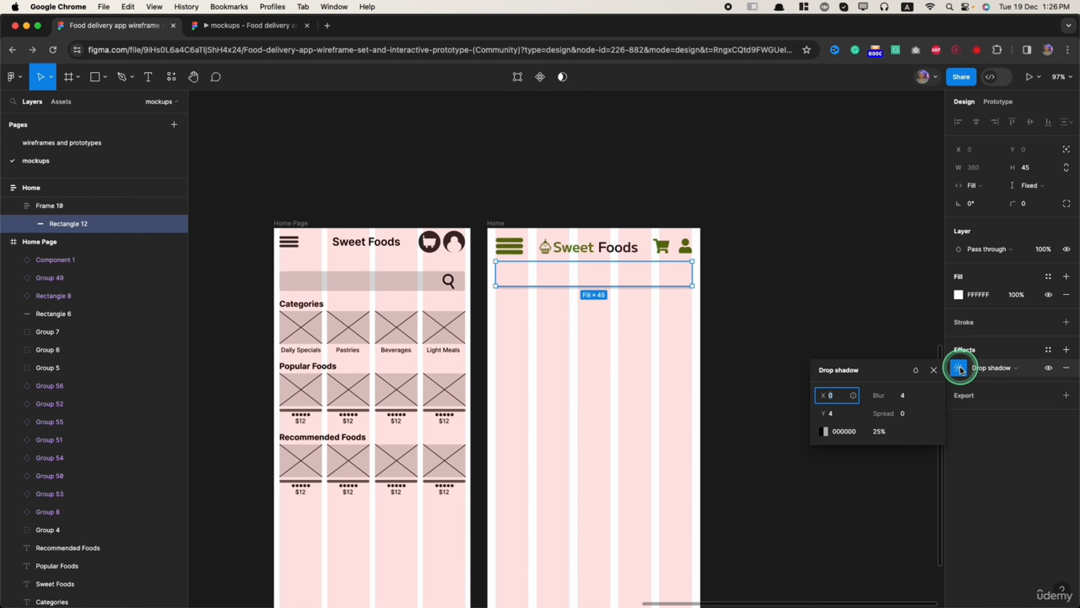
- Set the drop shadow's Y offset to 0 and its blur to 8
{"action": "left_click", "coordinate": [832, 413]}
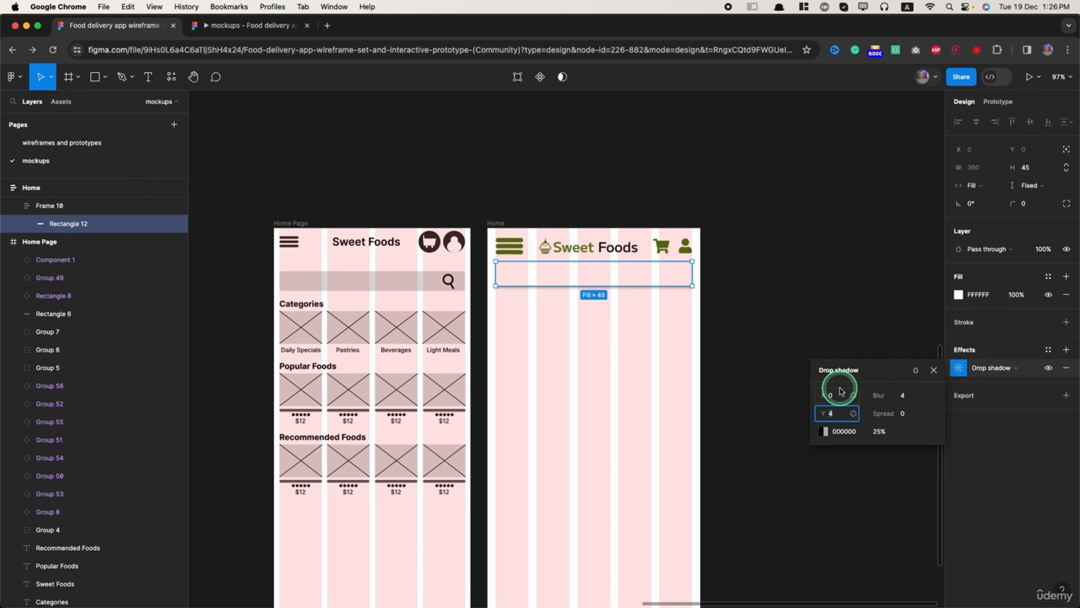
{"action": "type", "text": "0"}
{"action": "key", "text": "Tab"}
{"action": "scroll", "coordinate": [651, 273], "scroll_direction": "up", "scroll_amount": 5}
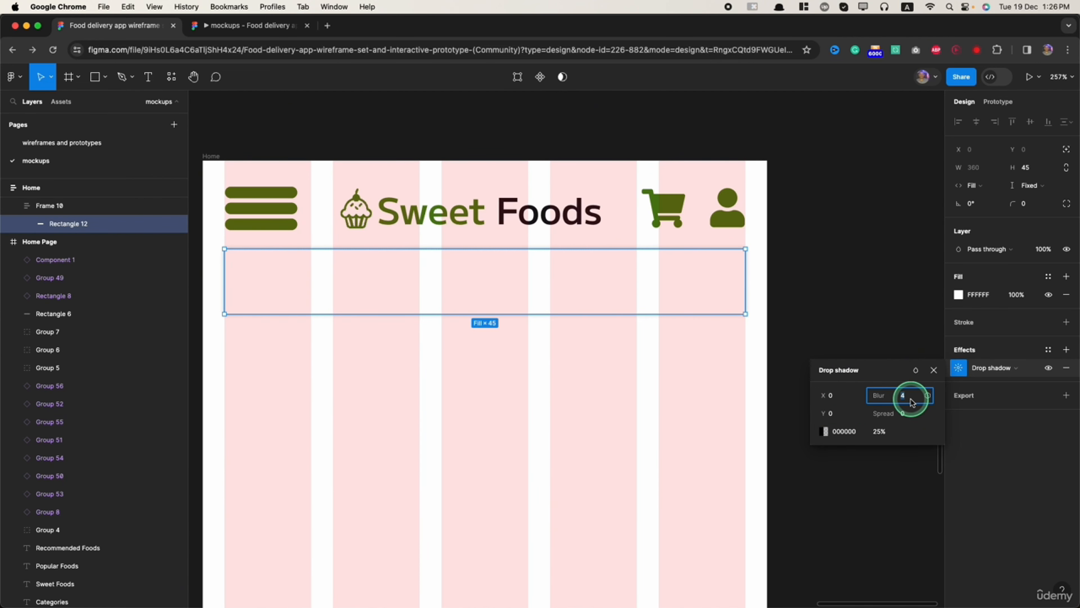
{"action": "key", "text": "Return"}
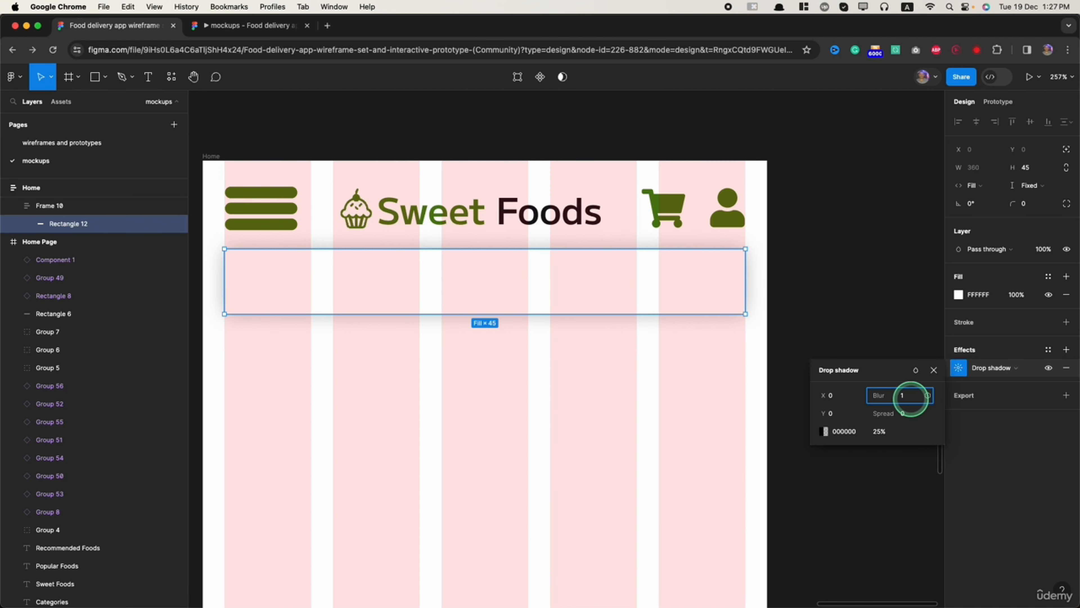
{"action": "key", "text": "Return"}
- Raise the drop shadow color's opacity to 49%
{"action": "left_click", "coordinate": [824, 432]}
{"action": "left_click_drag", "start_coordinate": [732, 482], "coordinate": [753, 487]}
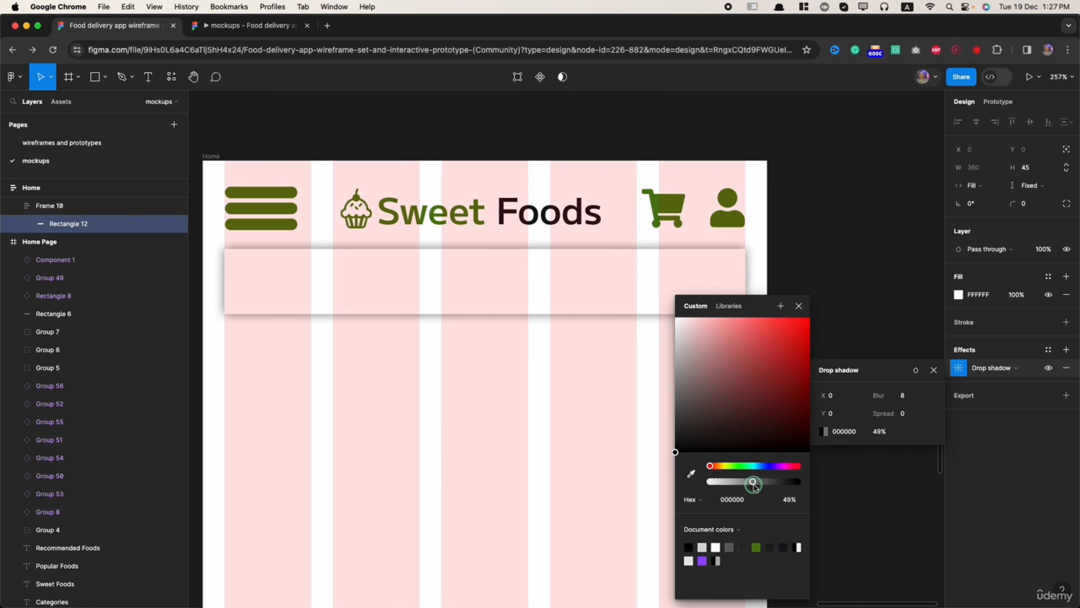
{"action": "left_click", "coordinate": [891, 243]}
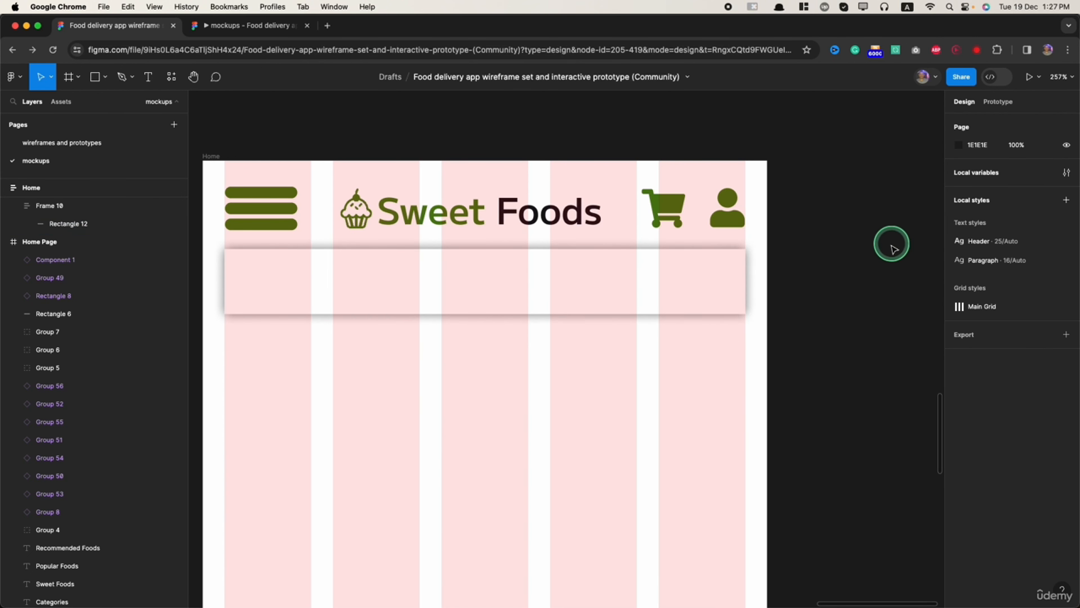
- Set the rectangle's corner radius to 25
{"action": "left_click", "coordinate": [568, 291]}
{"action": "left_click", "coordinate": [1031, 227]}
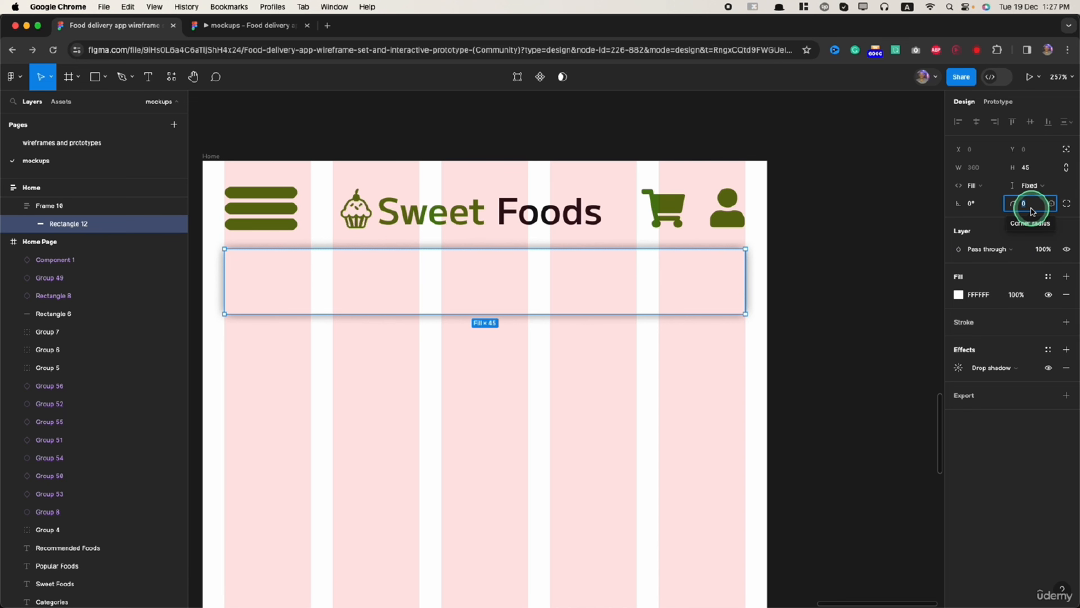
{"action": "type", "text": "25"}
{"action": "key", "text": "Return"}
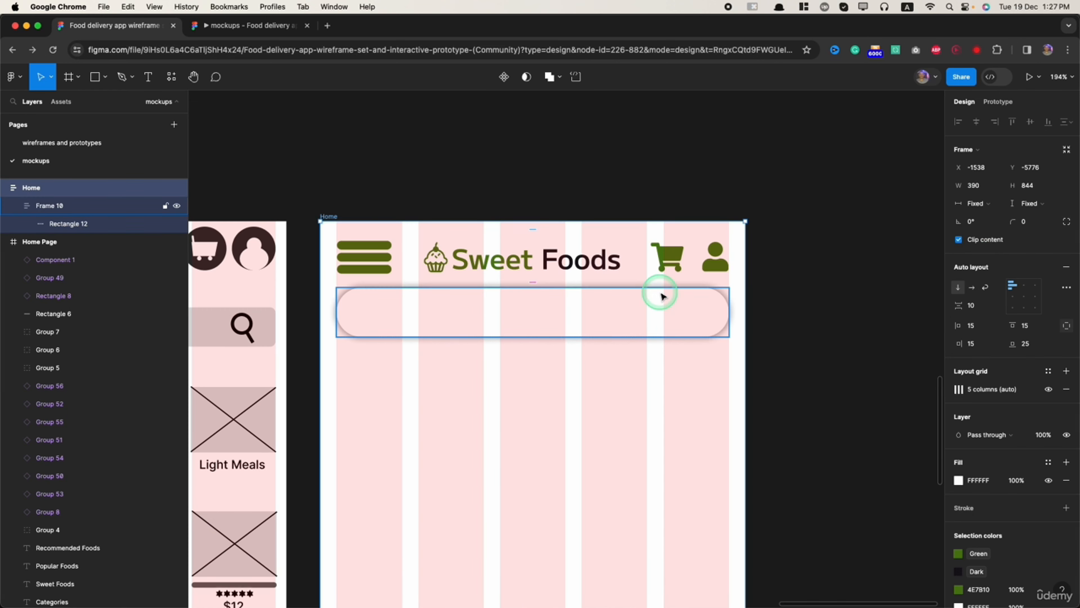
- Reduce the opacity of the rounded rectangle's drop shadow
{"action": "left_click", "coordinate": [661, 292]}
{"action": "left_click", "coordinate": [54, 224]}
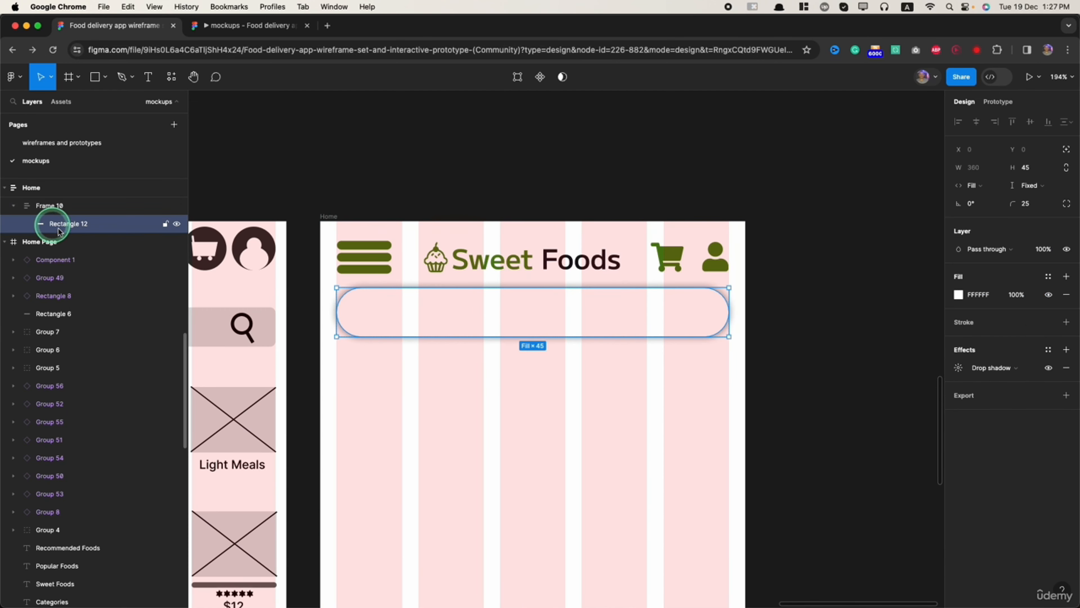
{"action": "left_click", "coordinate": [959, 368]}
{"action": "left_click", "coordinate": [825, 431]}
{"action": "left_click", "coordinate": [879, 432]}
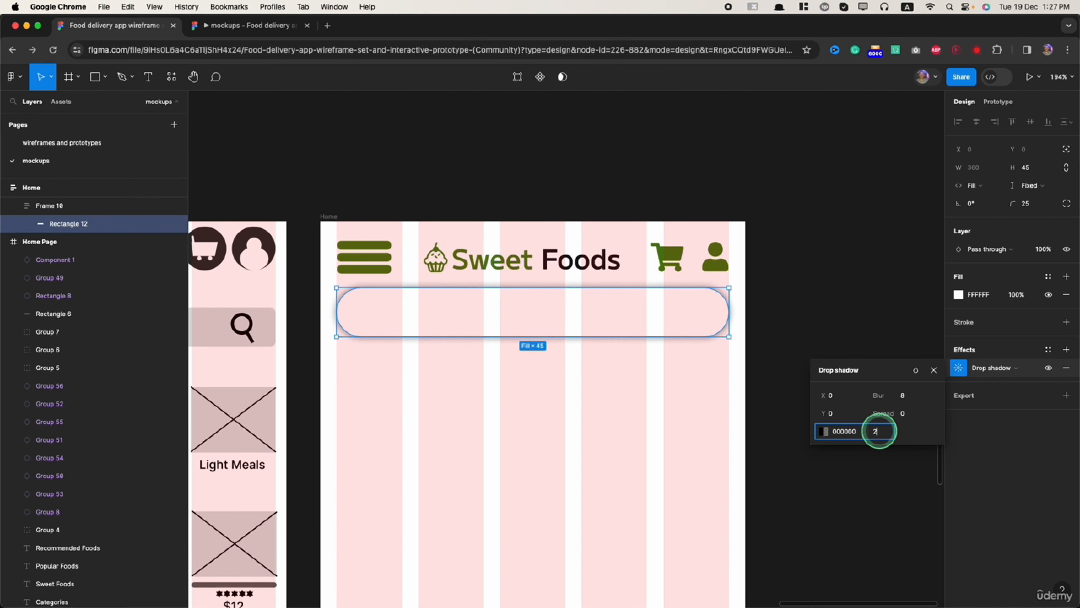
{"action": "type", "text": "2"}
{"action": "key", "text": "Return"}
- Check the search box's look in the mockups prototype preview and return to the design file
{"action": "left_click", "coordinate": [492, 521]}
{"action": "left_click", "coordinate": [255, 23]}
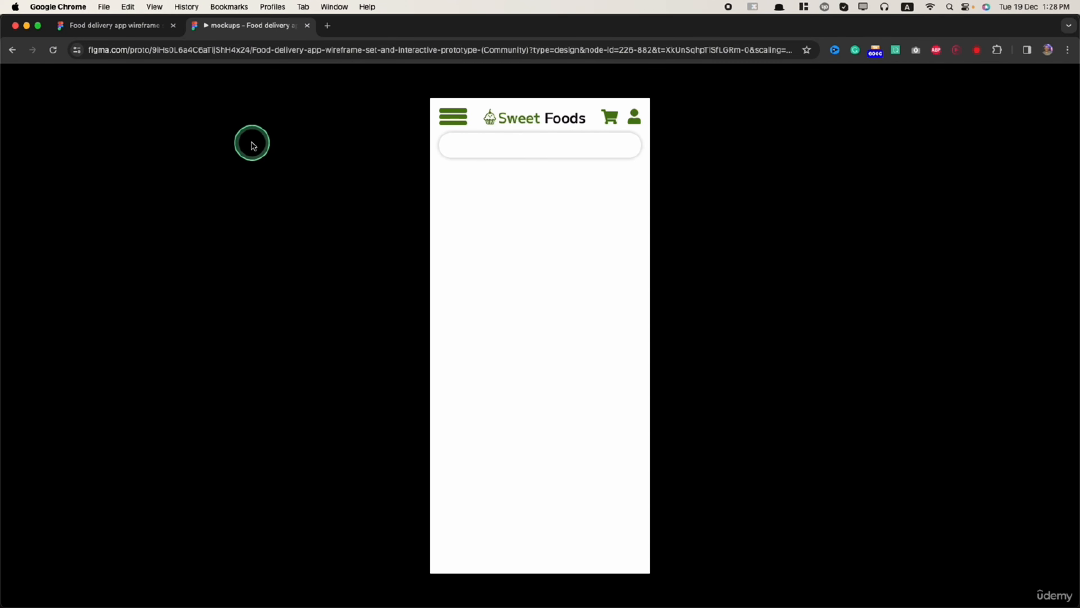
{"action": "left_click", "coordinate": [98, 27]}
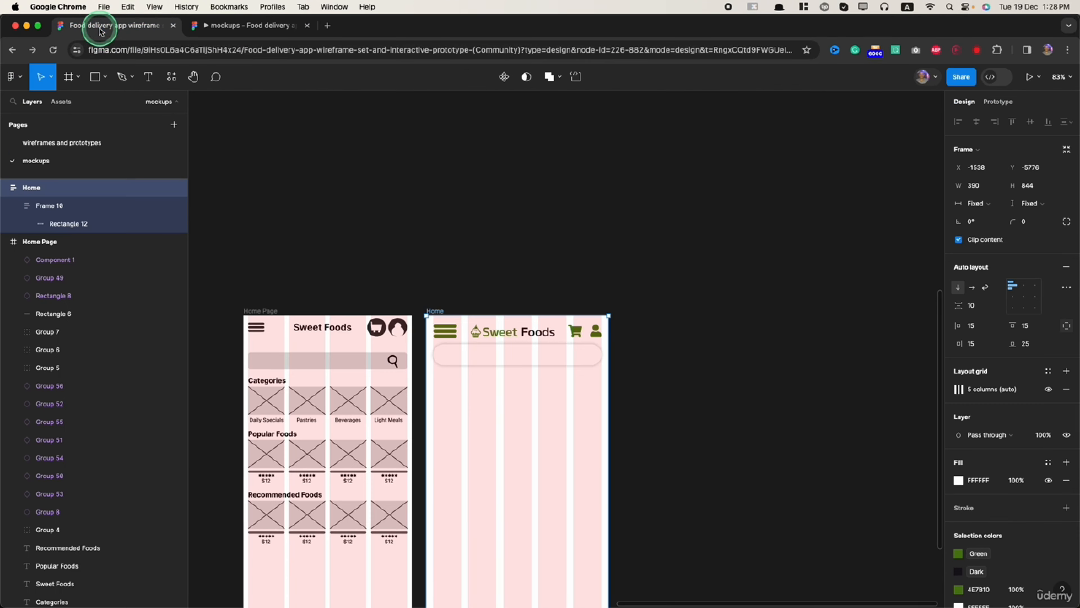
{"action": "left_click", "coordinate": [551, 353]}
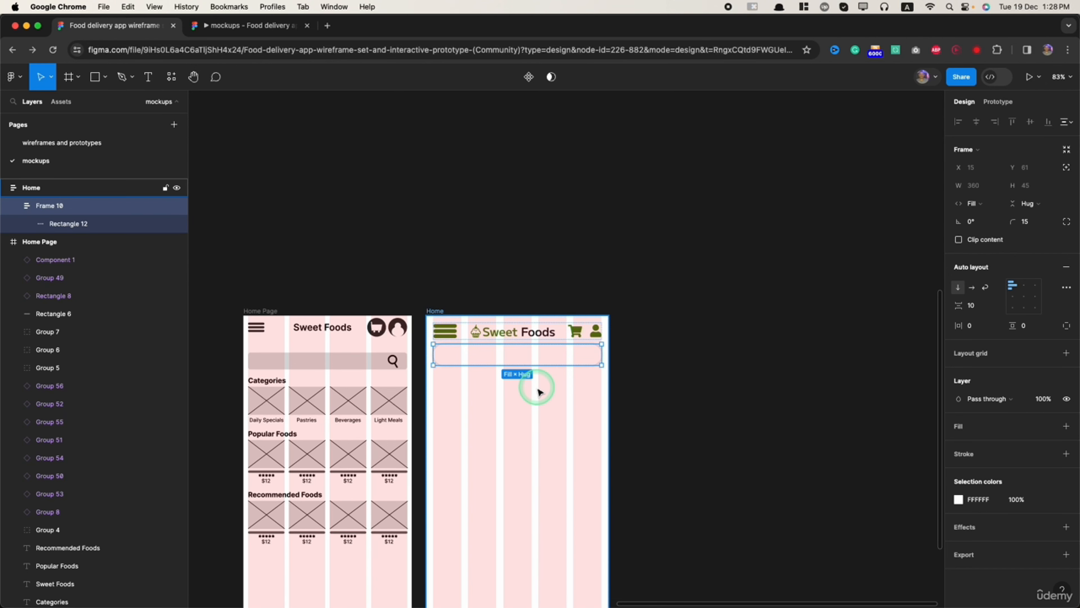
{"action": "scroll", "coordinate": [535, 387], "scroll_direction": "up", "scroll_amount": 5}
{"action": "left_click", "coordinate": [802, 394]}
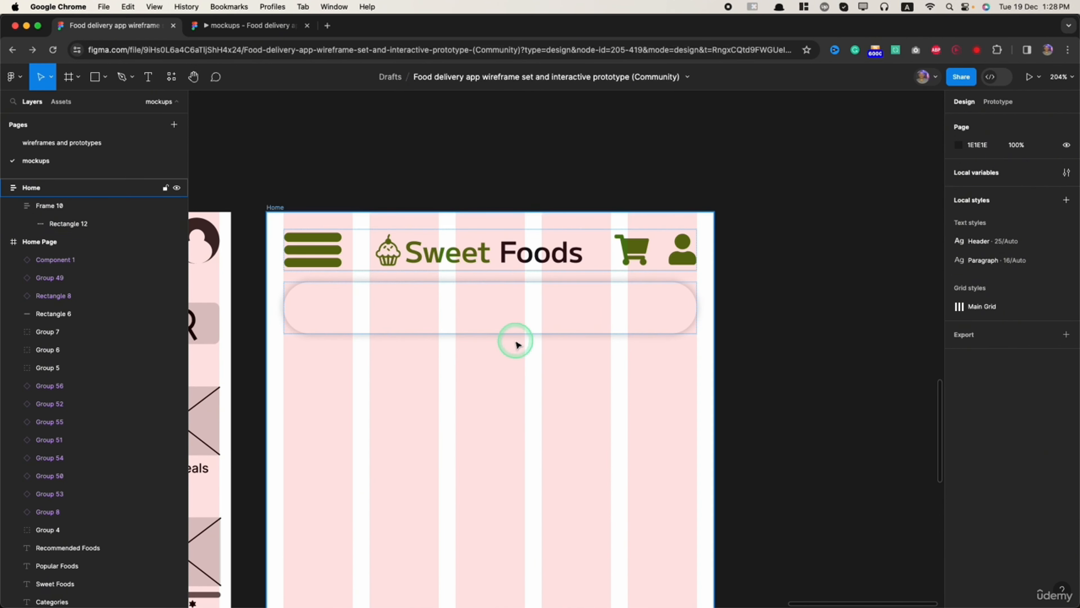
{"action": "left_click", "coordinate": [496, 319]}
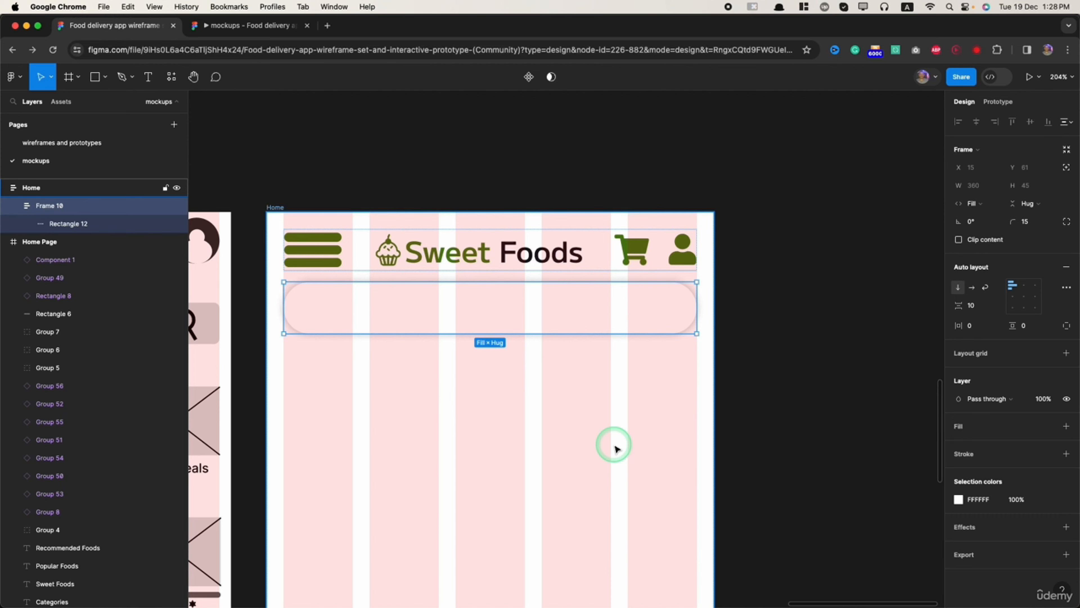
{"action": "scroll", "coordinate": [617, 448], "scroll_direction": "down", "scroll_amount": 5}
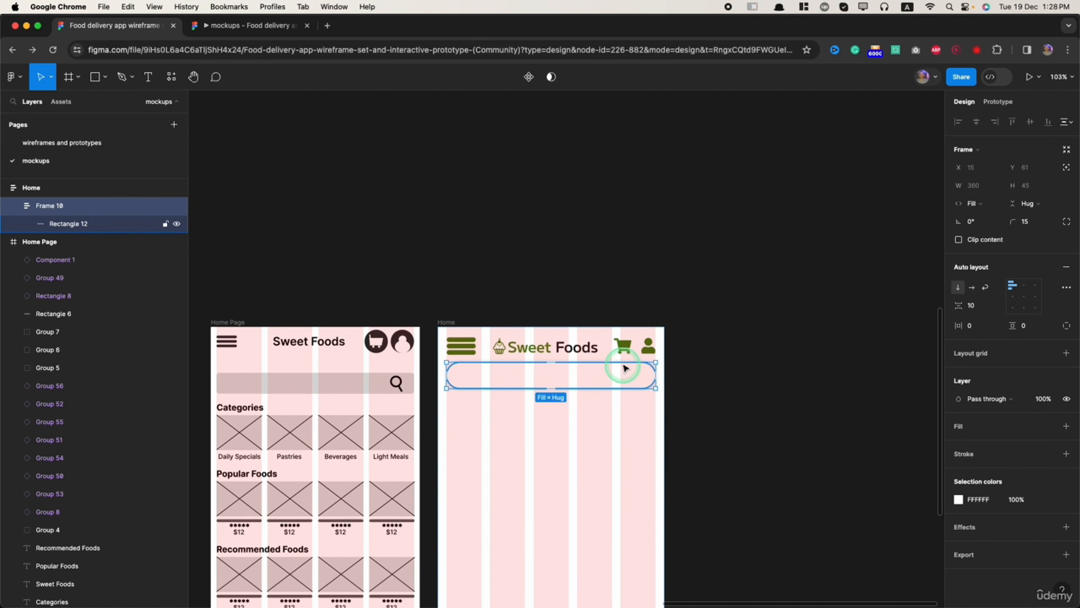
- Insert a magnifying-glass icon over the search box using the Font Awesome Icons plugin, searching for "search"
{"action": "scroll", "coordinate": [581, 378], "scroll_direction": "up", "scroll_amount": 5}
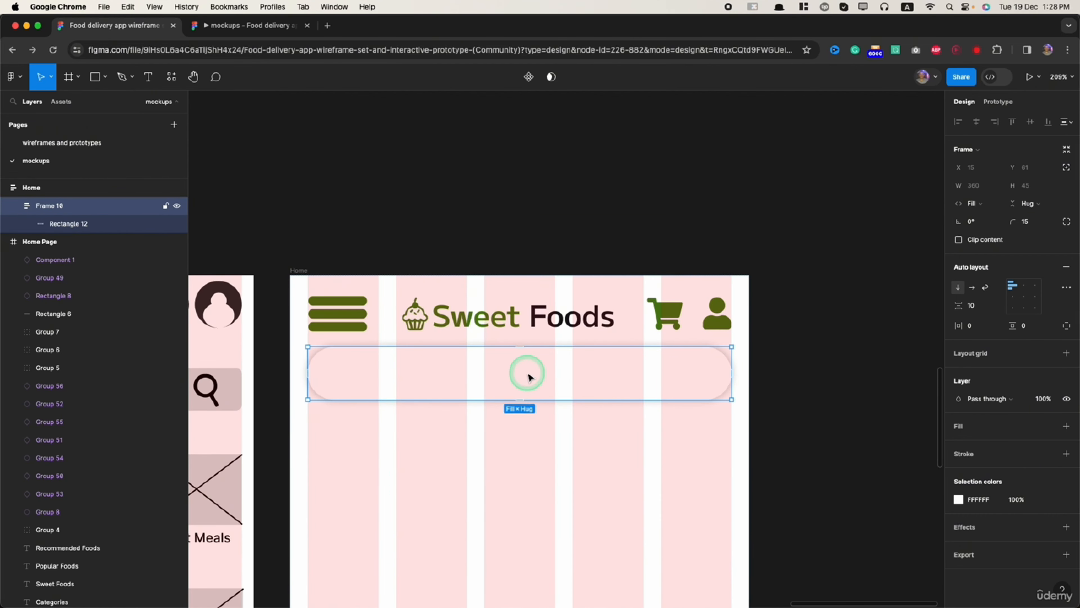
{"action": "left_click", "coordinate": [171, 78]}
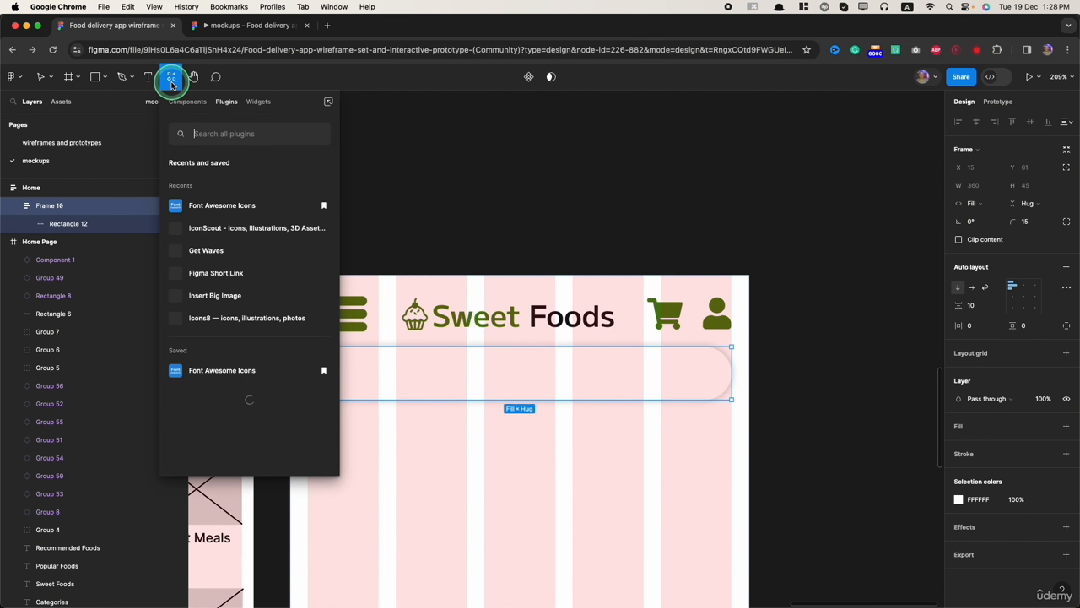
{"action": "left_click", "coordinate": [217, 207]}
{"action": "left_click", "coordinate": [103, 275]}
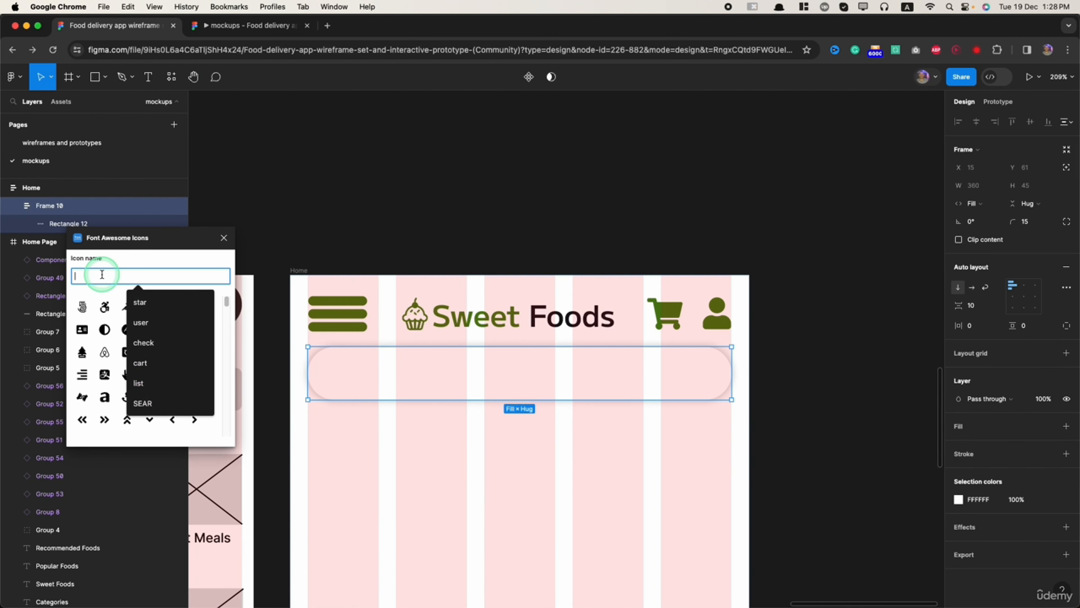
{"action": "type", "text": "search"}
{"action": "left_click", "coordinate": [200, 300]}
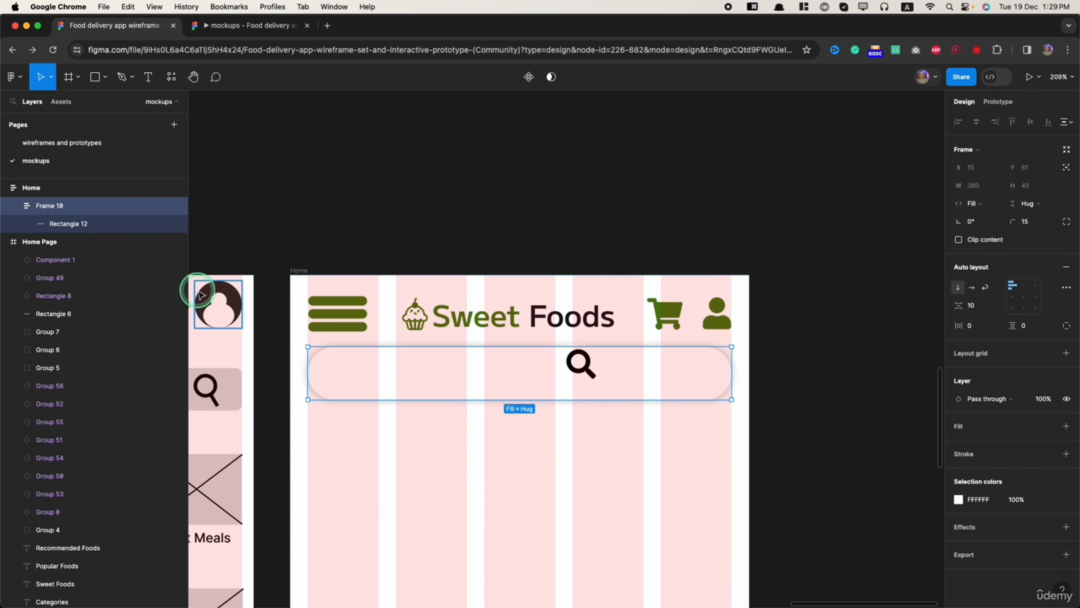
{"action": "left_click", "coordinate": [571, 209]}
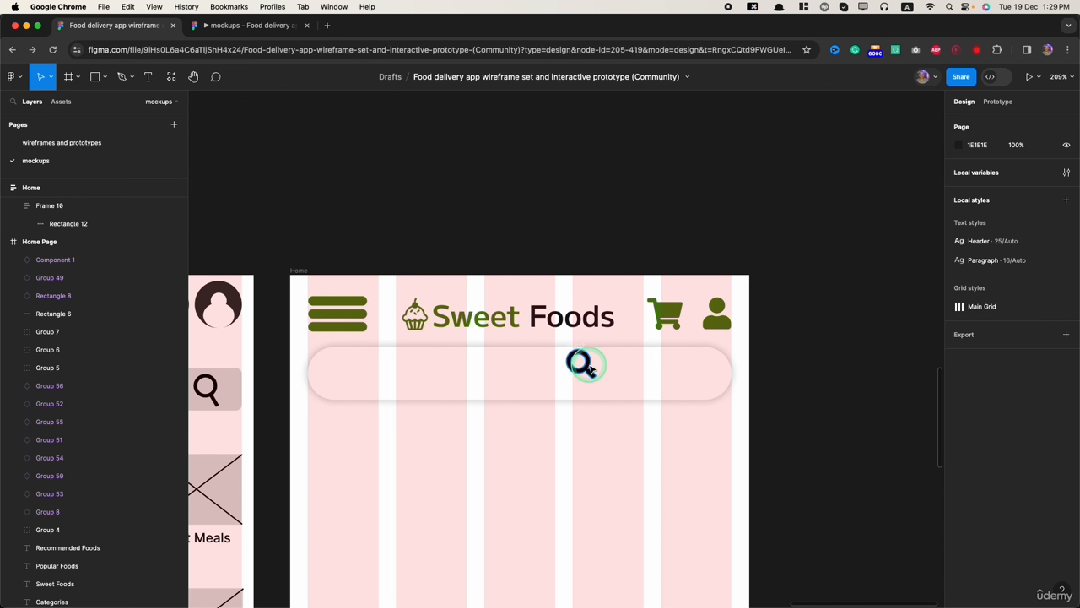
- Move the search icon's frame from the page's top level into Frame 10, alongside the rounded rectangle
{"action": "left_click", "coordinate": [579, 362]}
{"action": "left_click", "coordinate": [47, 187]}
{"action": "scroll", "coordinate": [487, 381], "scroll_direction": "down", "scroll_amount": 2}
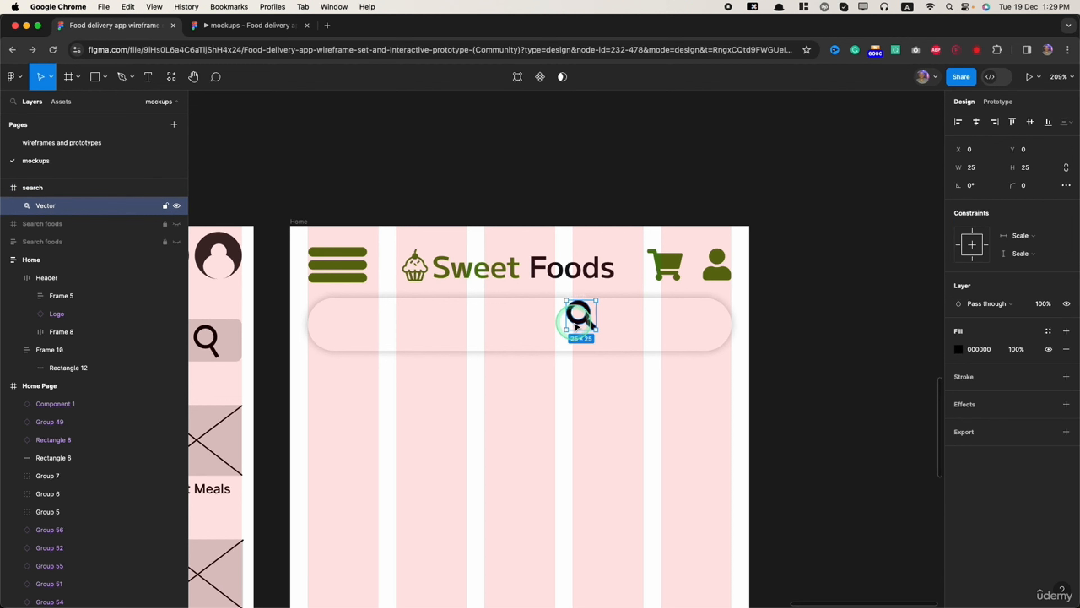
{"action": "left_click", "coordinate": [43, 188]}
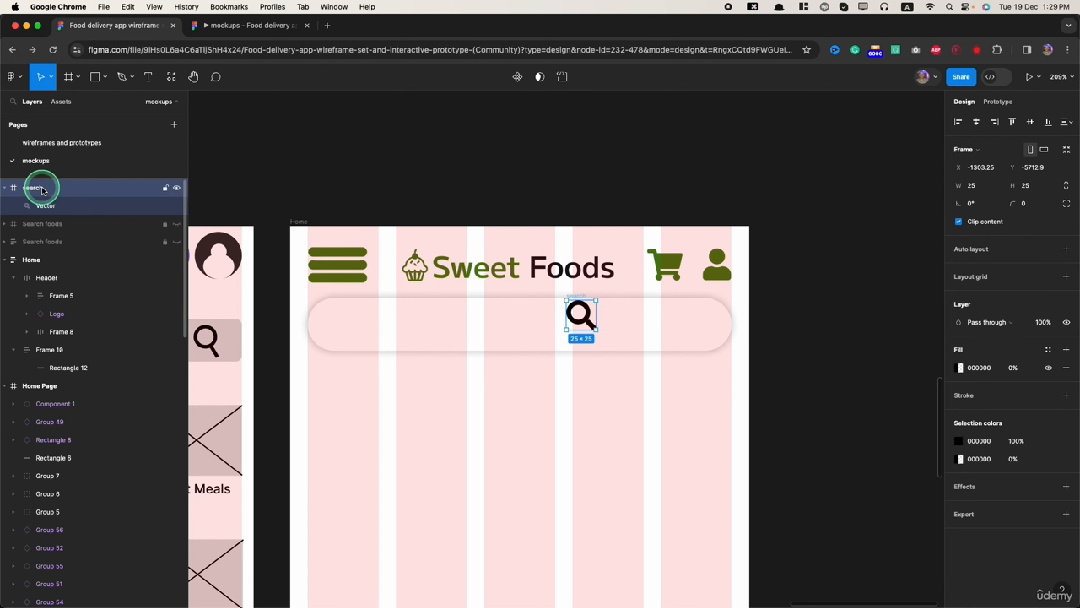
{"action": "key", "text": "super+x"}
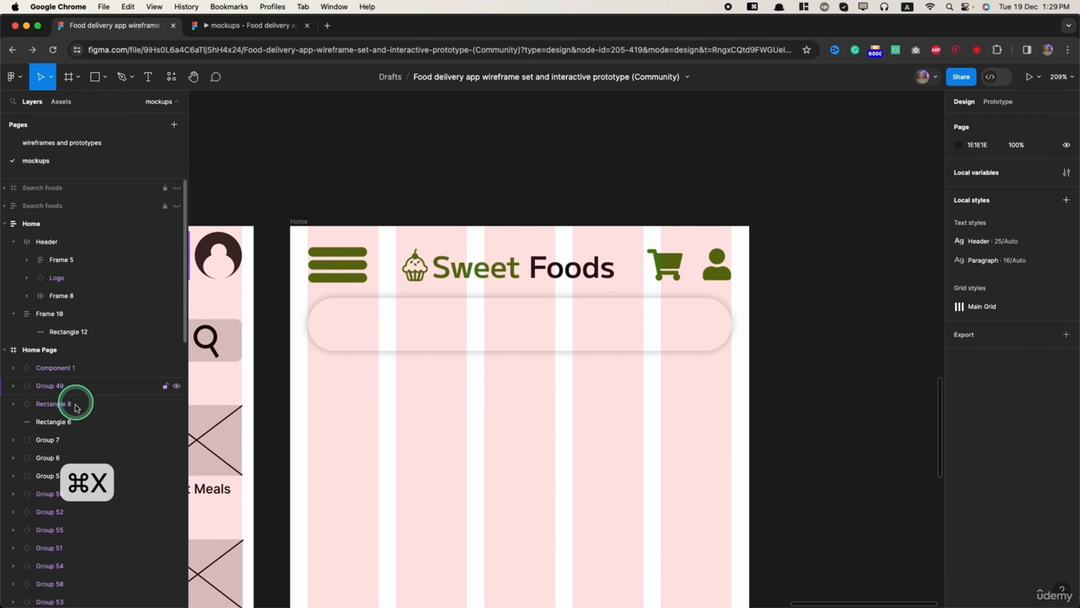
{"action": "left_click", "coordinate": [50, 314]}
{"action": "key", "text": "super+v"}
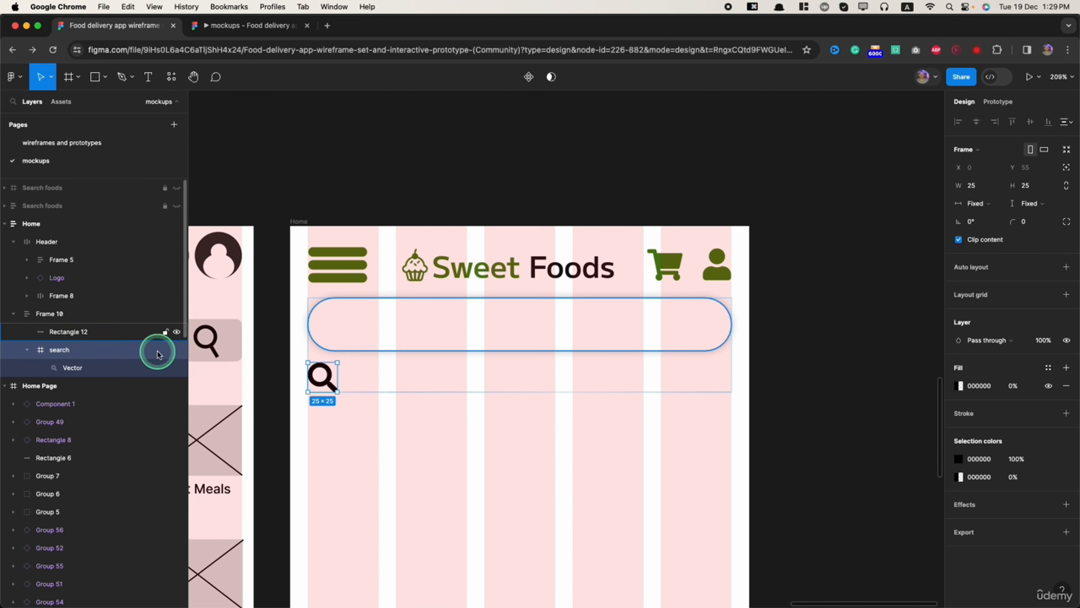
- Try the horizontal auto layout direction on Frame 10 and switch it back to vertical
{"action": "left_click", "coordinate": [415, 325]}
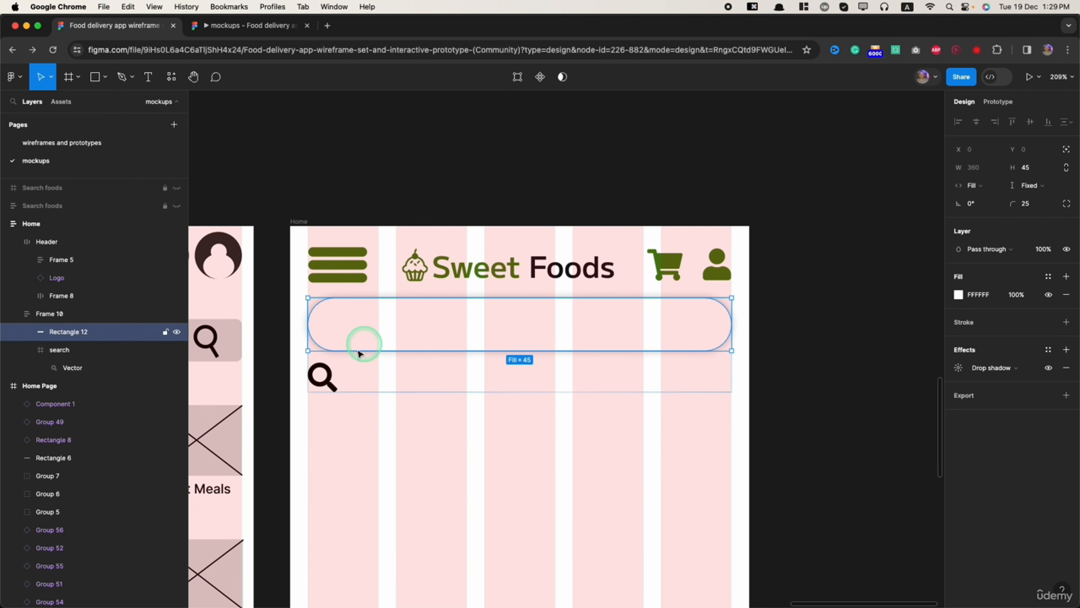
{"action": "left_click", "coordinate": [332, 386]}
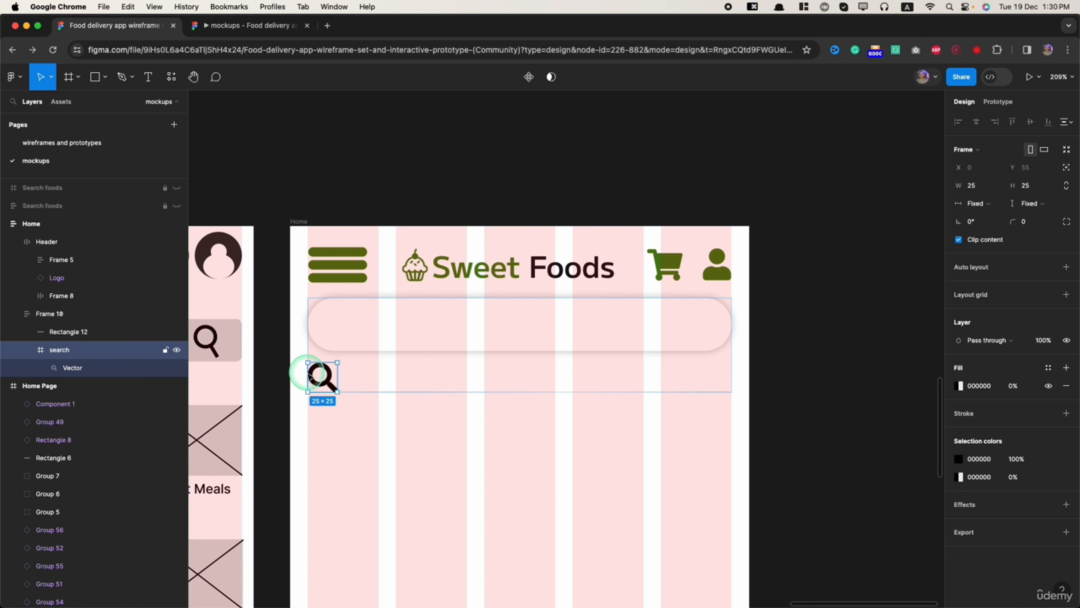
{"action": "left_click", "coordinate": [68, 313]}
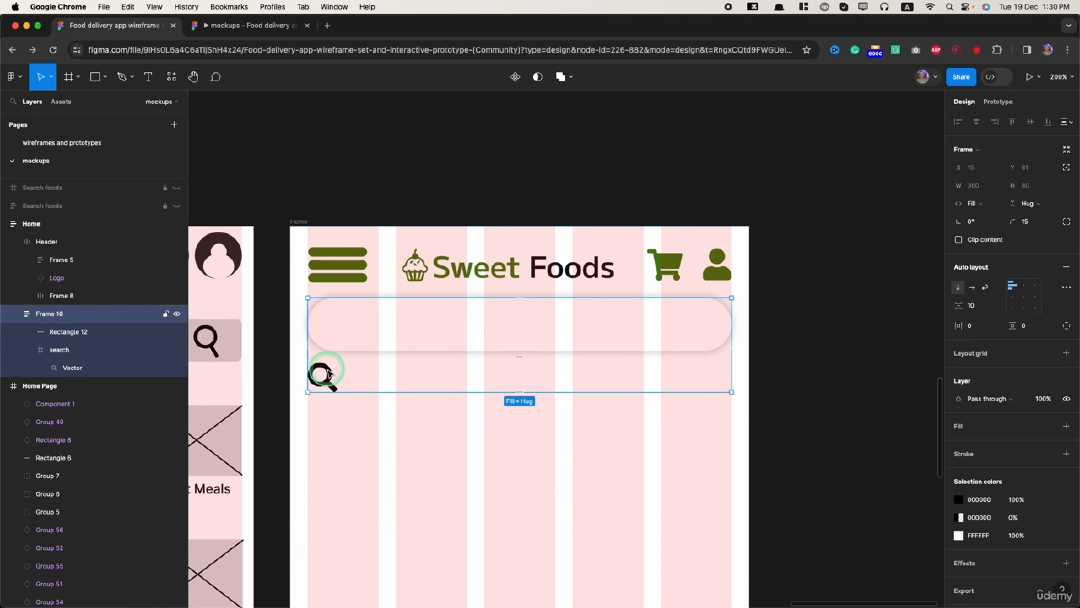
{"action": "left_click", "coordinate": [975, 292]}
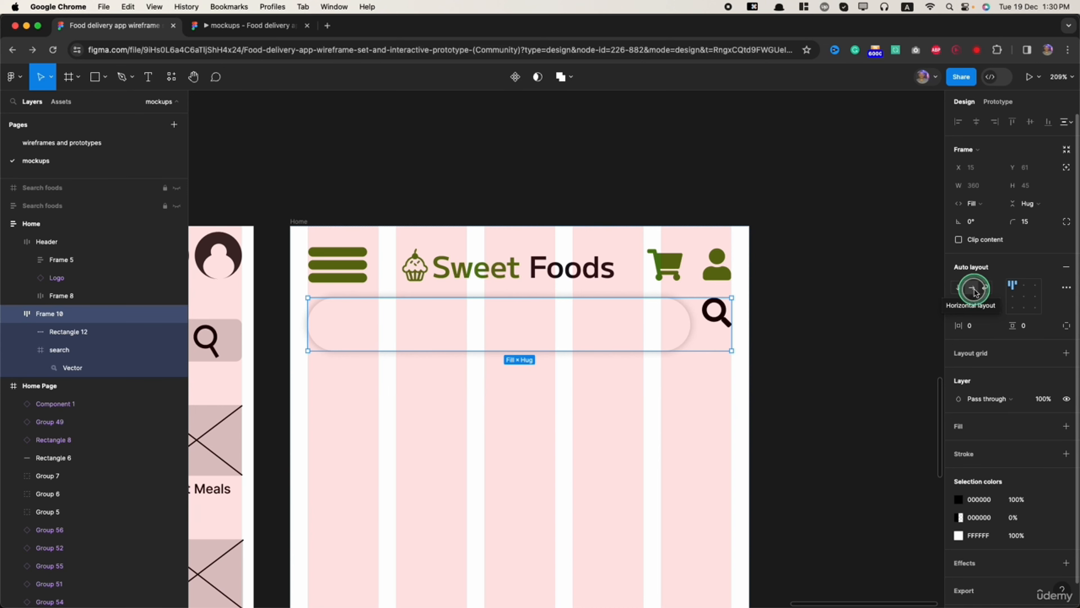
{"action": "left_click", "coordinate": [958, 290]}
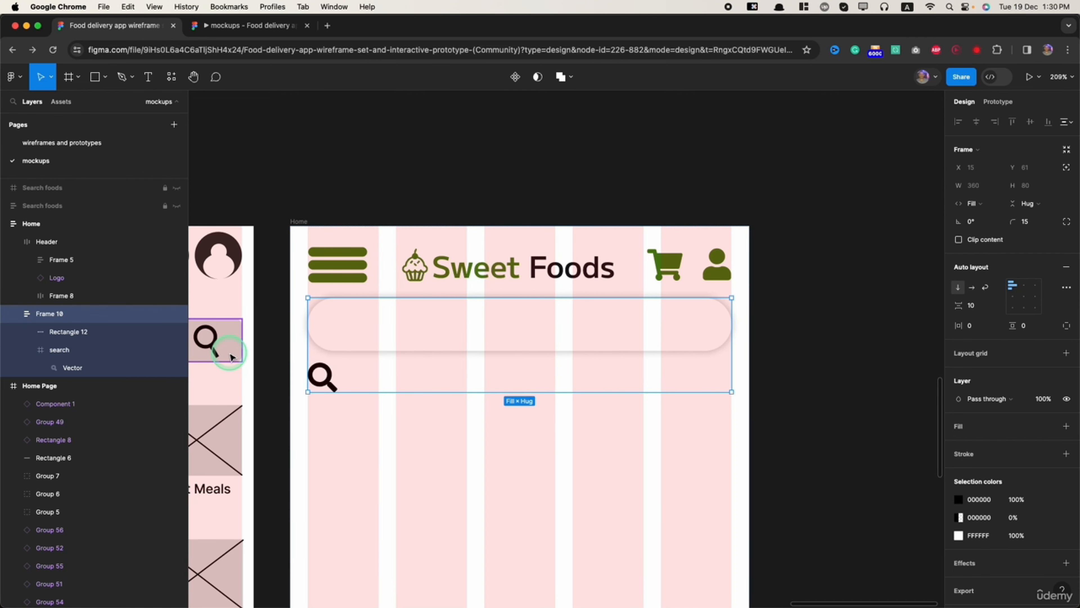
- Give the search icon absolute position within Frame 10 and place it inside the rounded rectangle's right end, at about X 320, Y 10
{"action": "scroll", "coordinate": [458, 342], "scroll_direction": "down", "scroll_amount": 5}
{"action": "scroll", "coordinate": [459, 343], "scroll_direction": "left", "scroll_amount": 2}
{"action": "scroll", "coordinate": [460, 343], "scroll_direction": "up", "scroll_amount": 4}
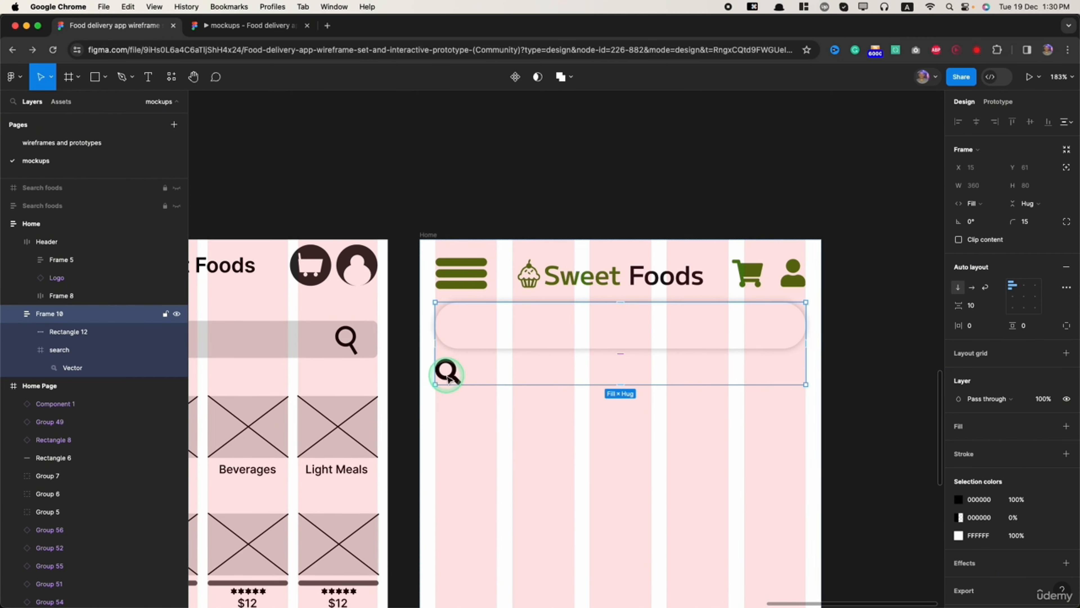
{"action": "left_click", "coordinate": [59, 350]}
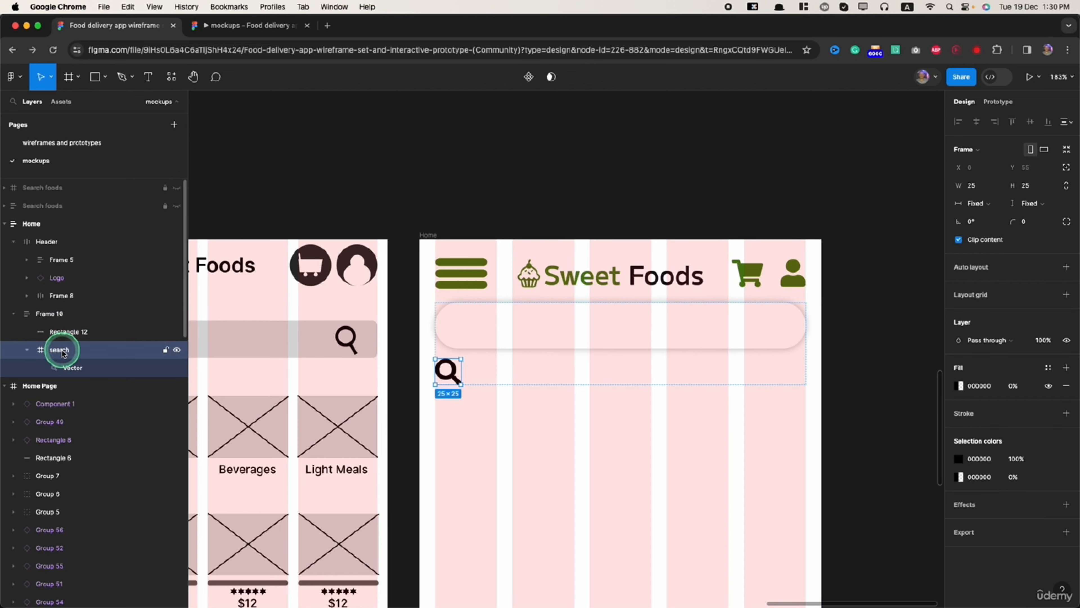
{"action": "left_click", "coordinate": [1066, 169]}
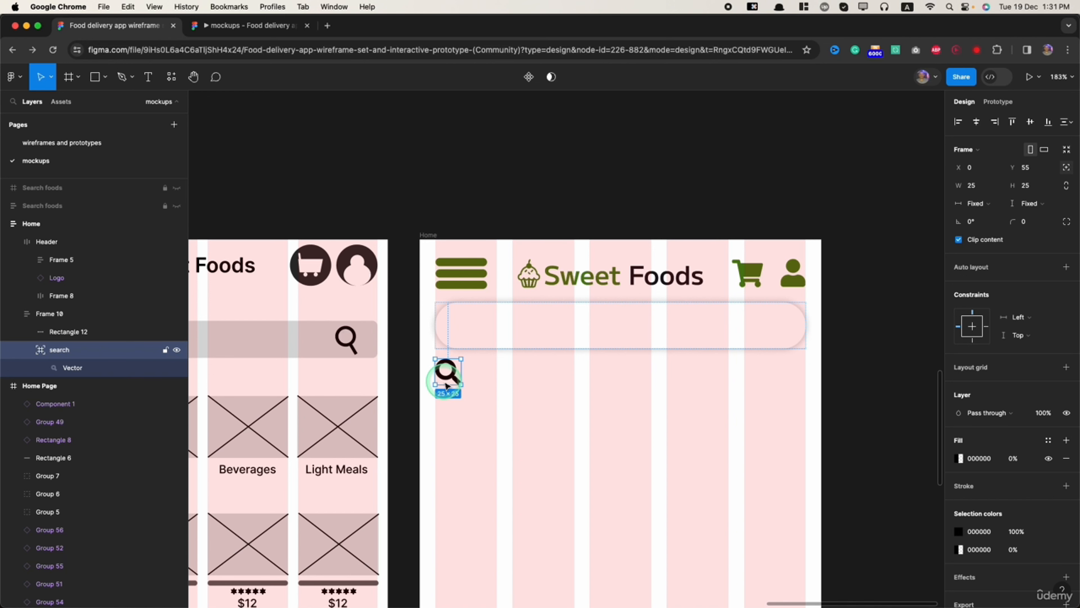
{"action": "left_click_drag", "start_coordinate": [447, 383], "coordinate": [472, 335]}
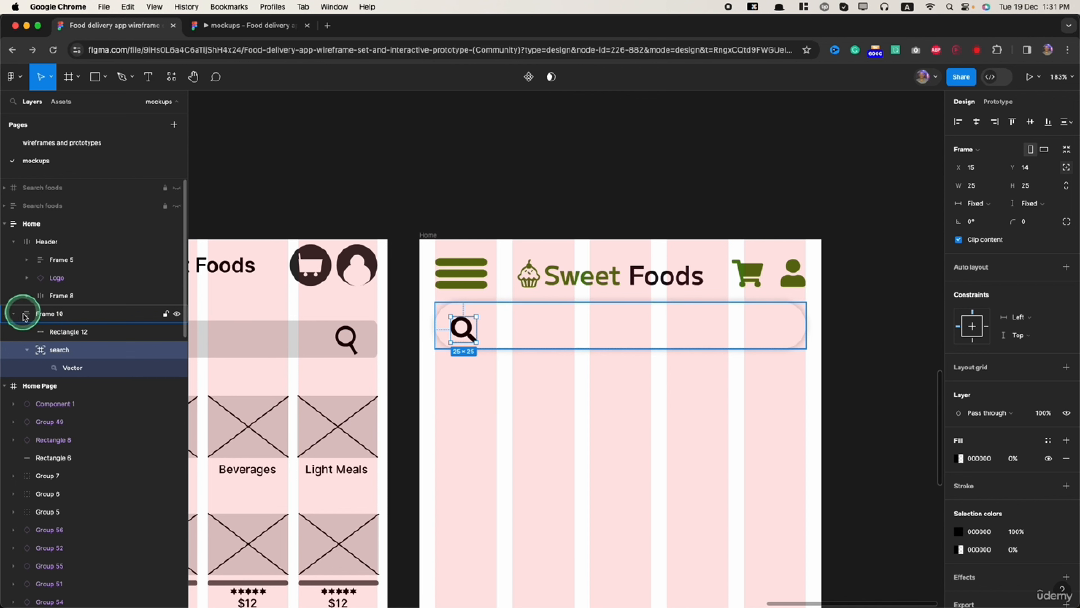
{"action": "left_click_drag", "start_coordinate": [464, 337], "coordinate": [782, 331]}
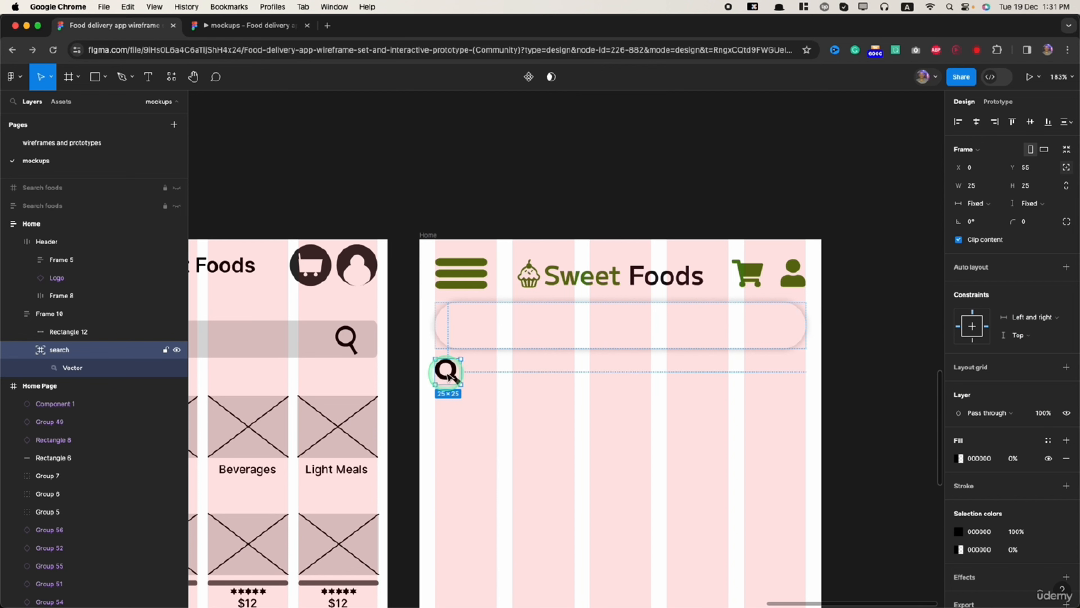
{"action": "left_click_drag", "start_coordinate": [448, 376], "coordinate": [787, 332]}
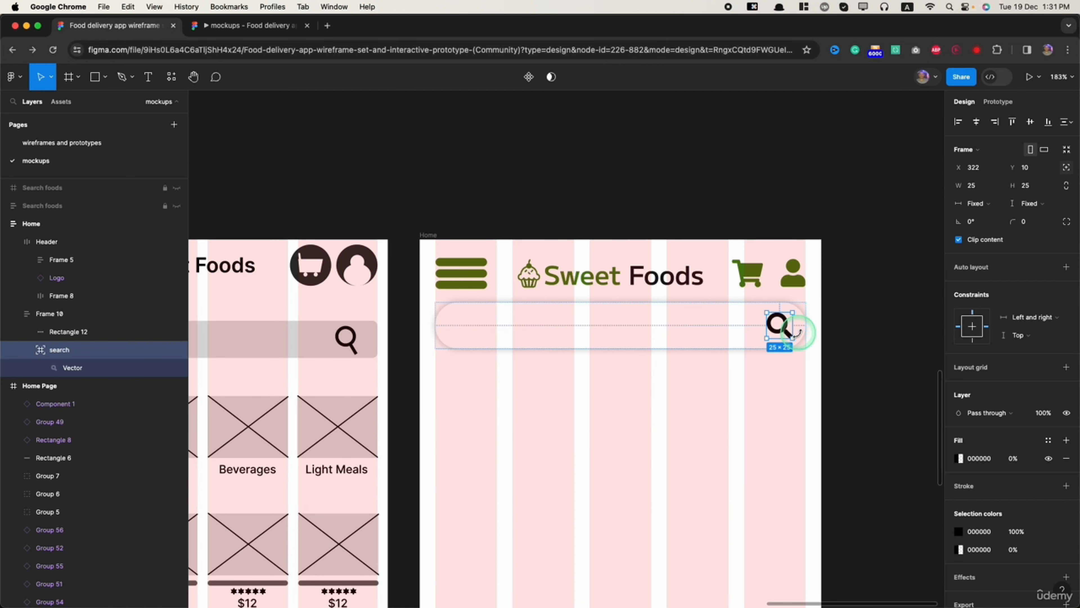
{"action": "left_click", "coordinate": [711, 405]}
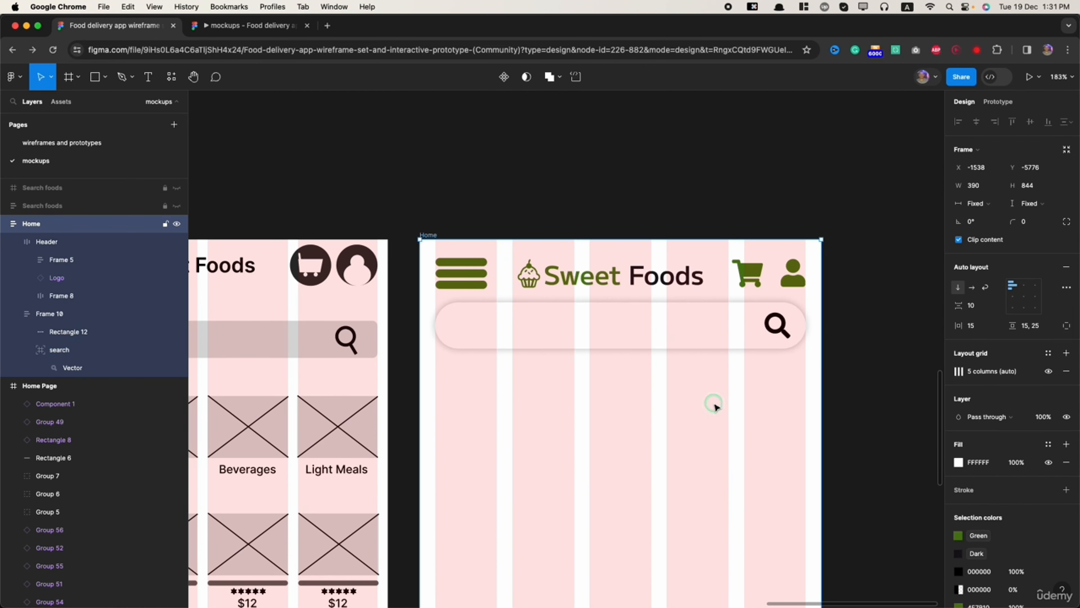
- Select the search icon nested in Frame 10, both by drilling through its parent frame and by deep-selecting its vector directly
{"action": "left_click", "coordinate": [778, 325]}
{"action": "left_click", "coordinate": [779, 325]}
{"action": "left_click", "coordinate": [735, 465]}
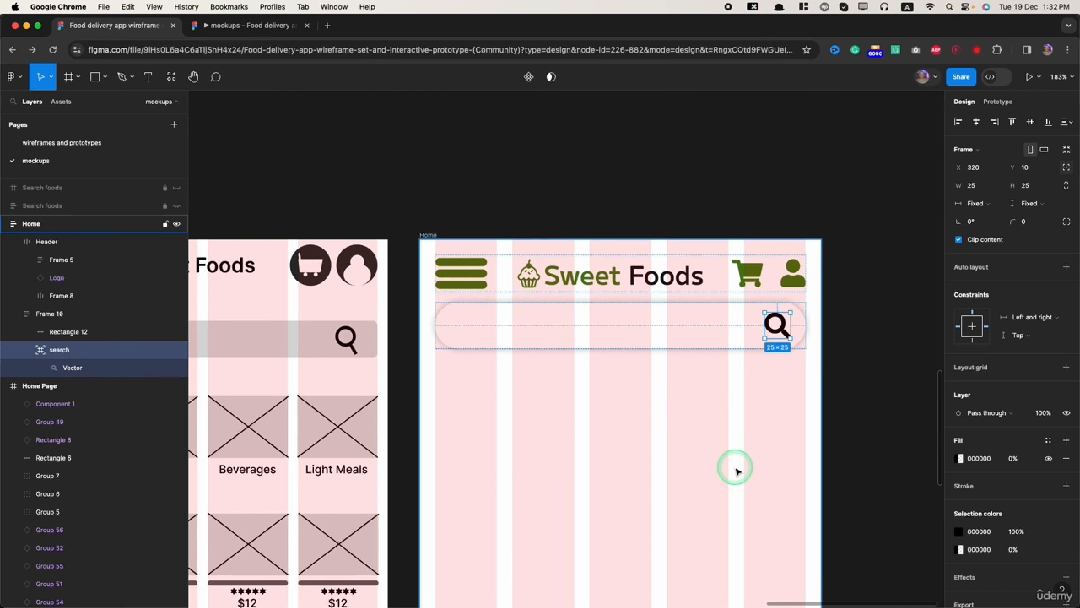
{"action": "left_click", "coordinate": [779, 326]}
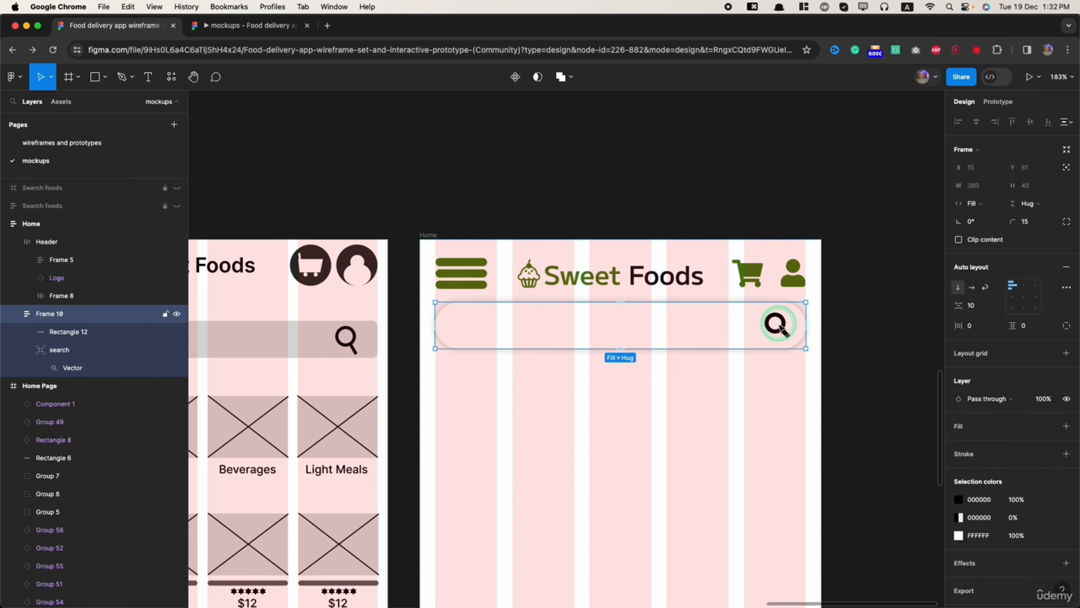
{"action": "left_click", "coordinate": [748, 321]}
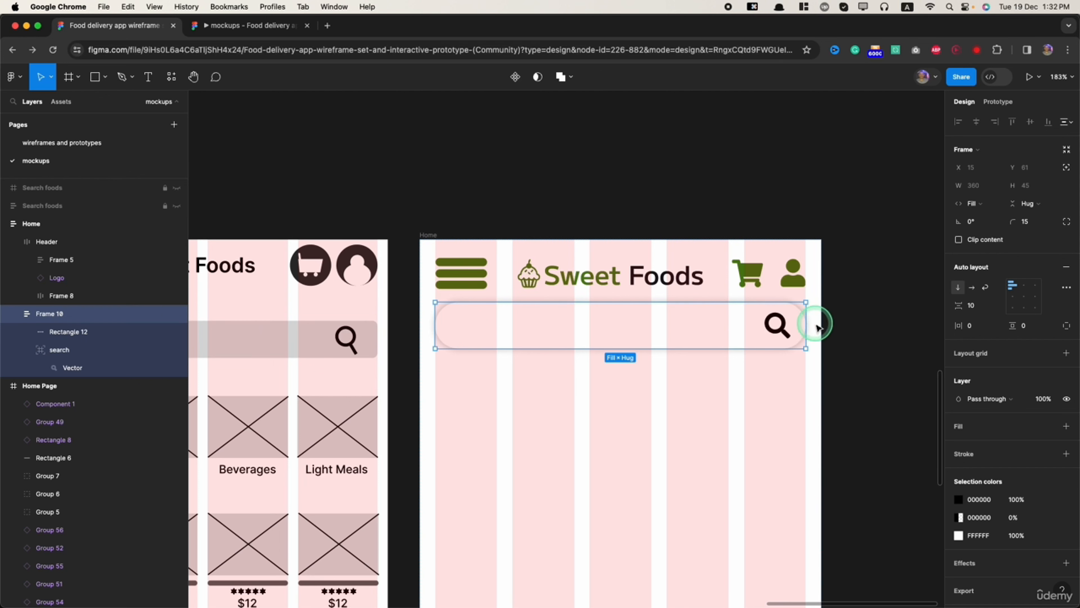
{"action": "left_click", "coordinate": [780, 326]}
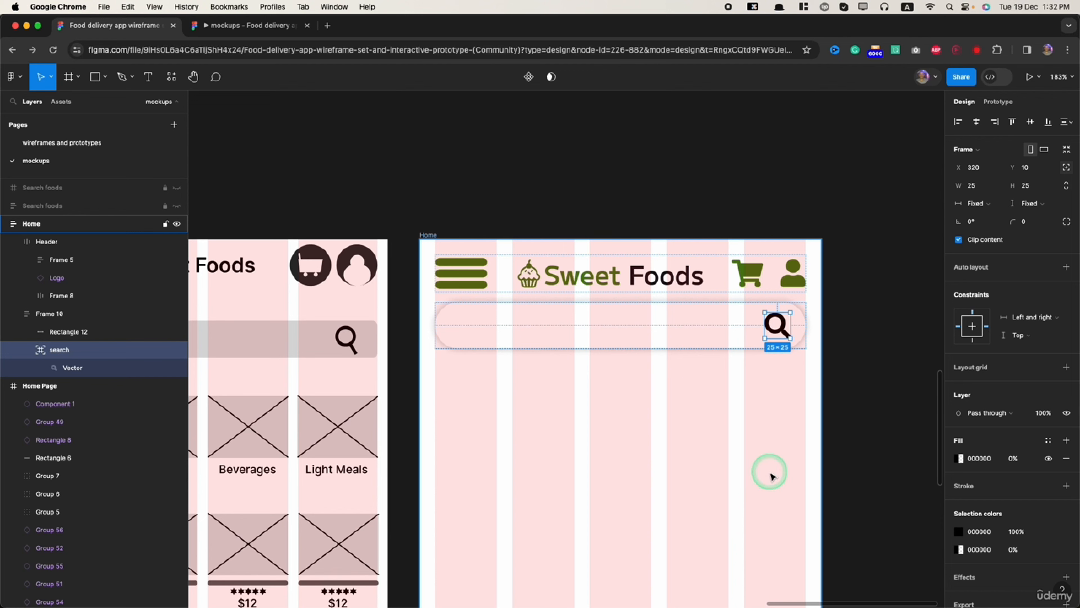
{"action": "left_click", "coordinate": [796, 376]}
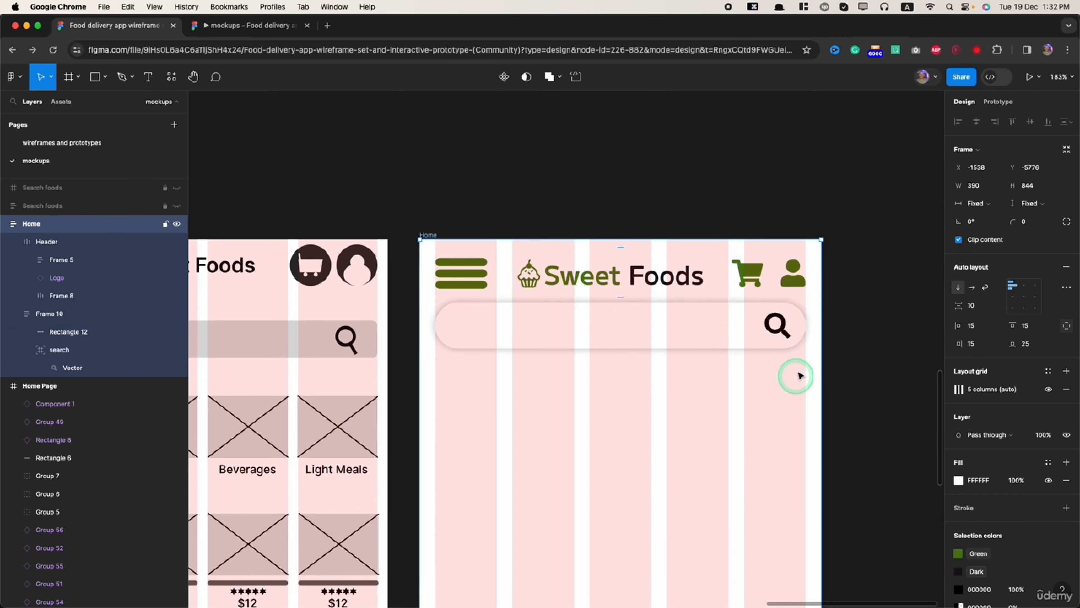
{"action": "left_click", "coordinate": [779, 327], "text": "super"}
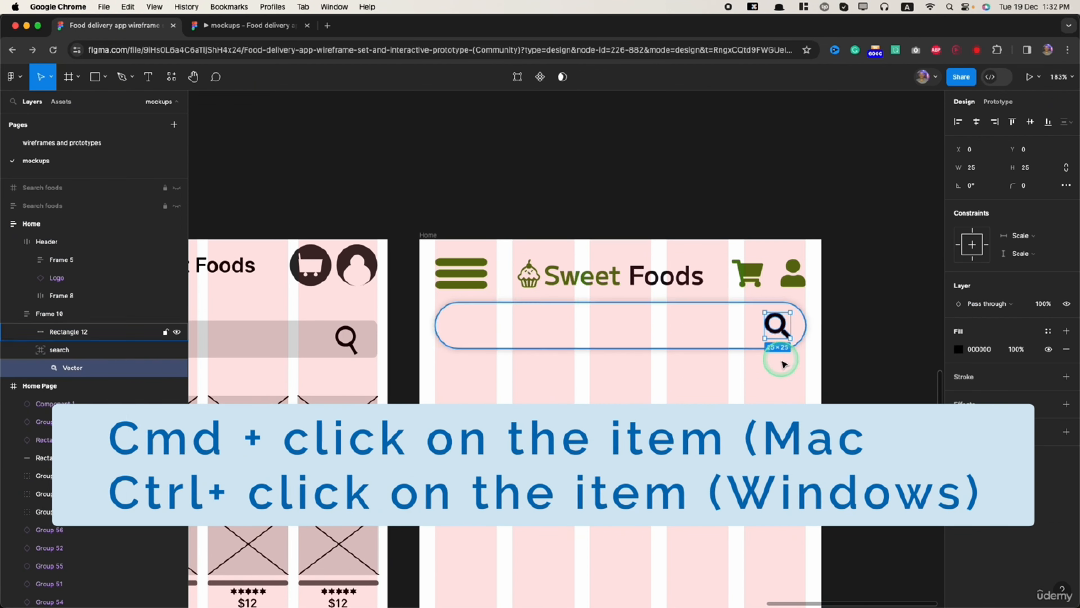
{"action": "left_click", "coordinate": [785, 330], "text": "super"}
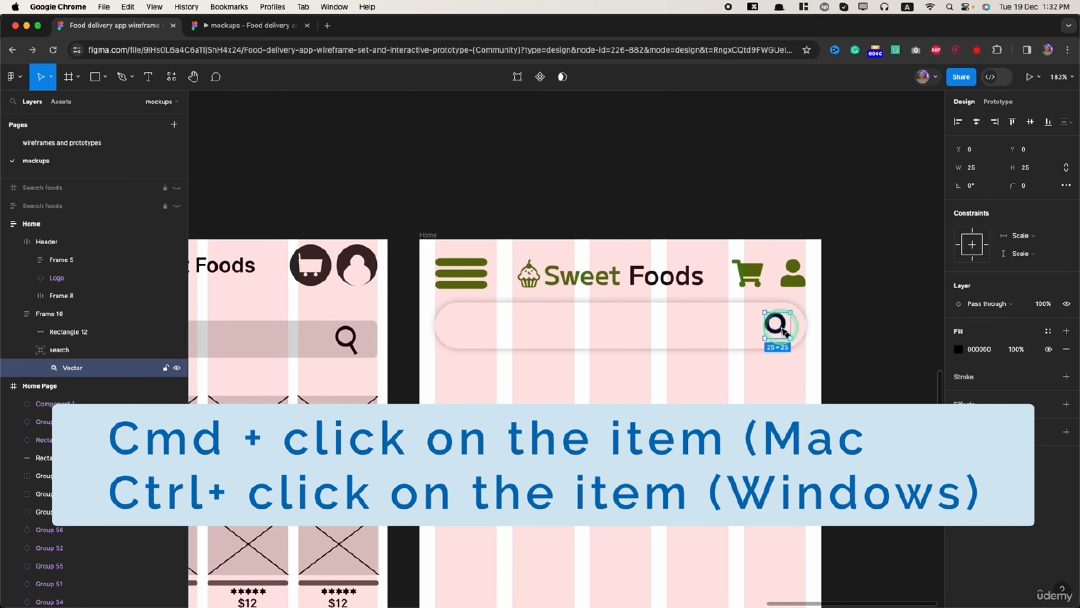
- Drill into the header's logo to select its Sweet Foods text and its cupcake image
{"action": "left_click", "coordinate": [758, 277]}
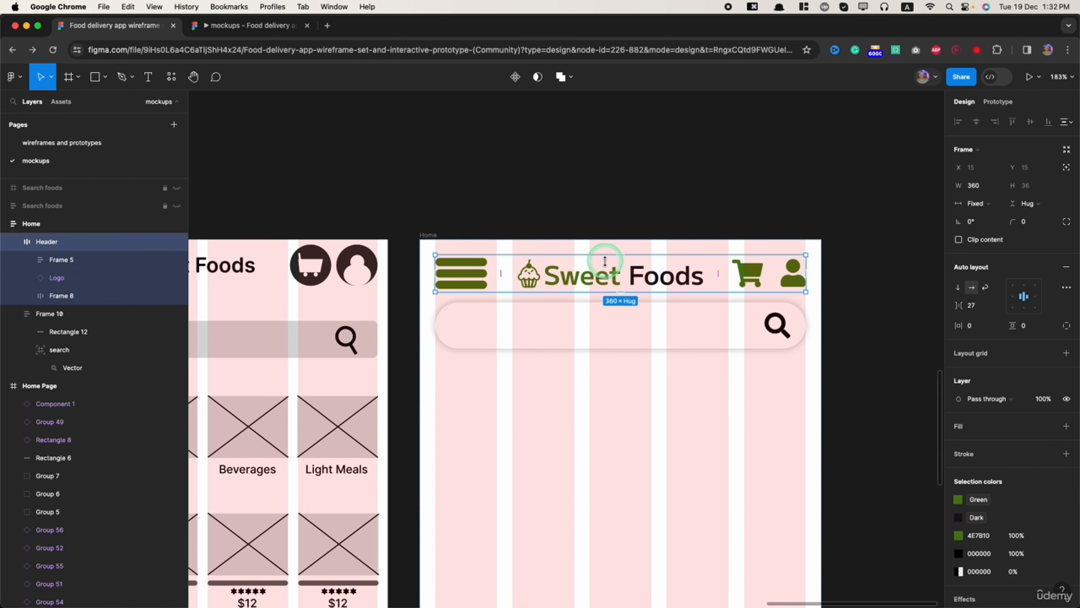
{"action": "double_click", "coordinate": [664, 280]}
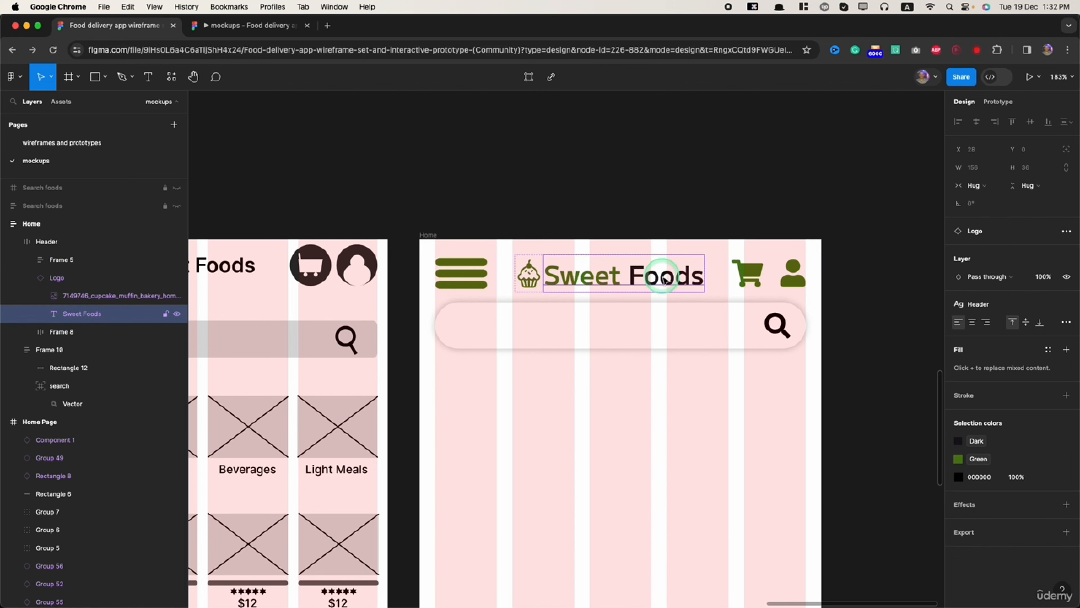
{"action": "left_click", "coordinate": [528, 275]}
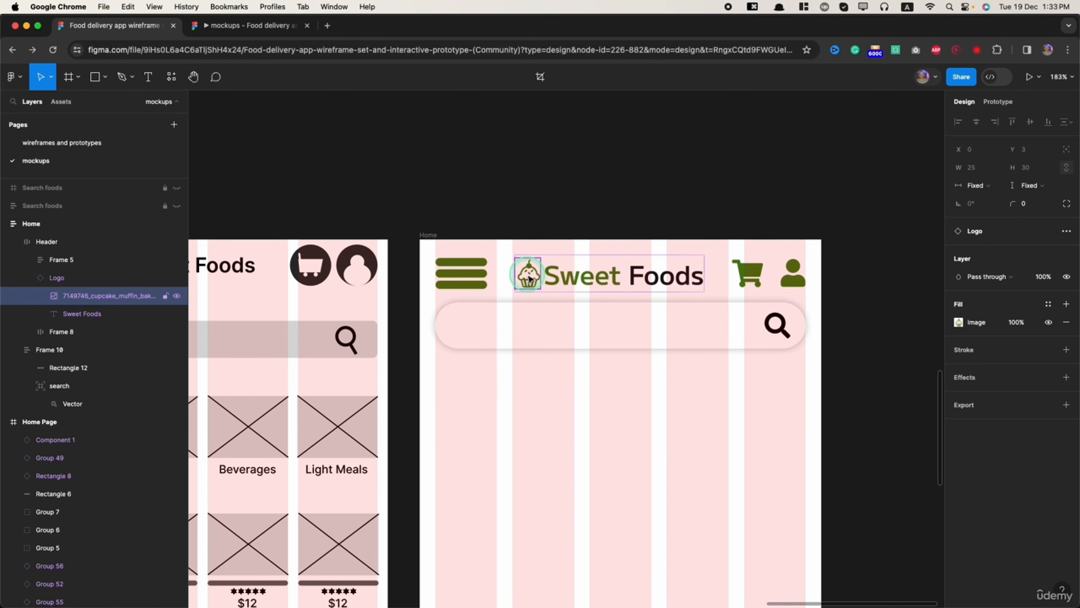
- Apply the Dark colour style as the fill of the search icon's vector in Frame 10
{"action": "left_click", "coordinate": [610, 275]}
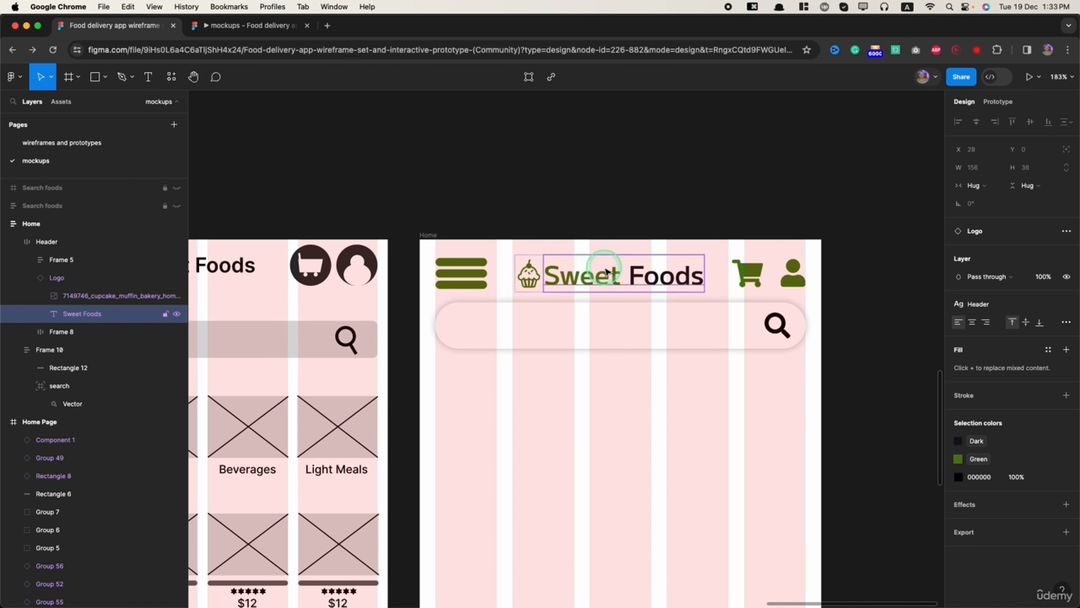
{"action": "left_click", "coordinate": [781, 326]}
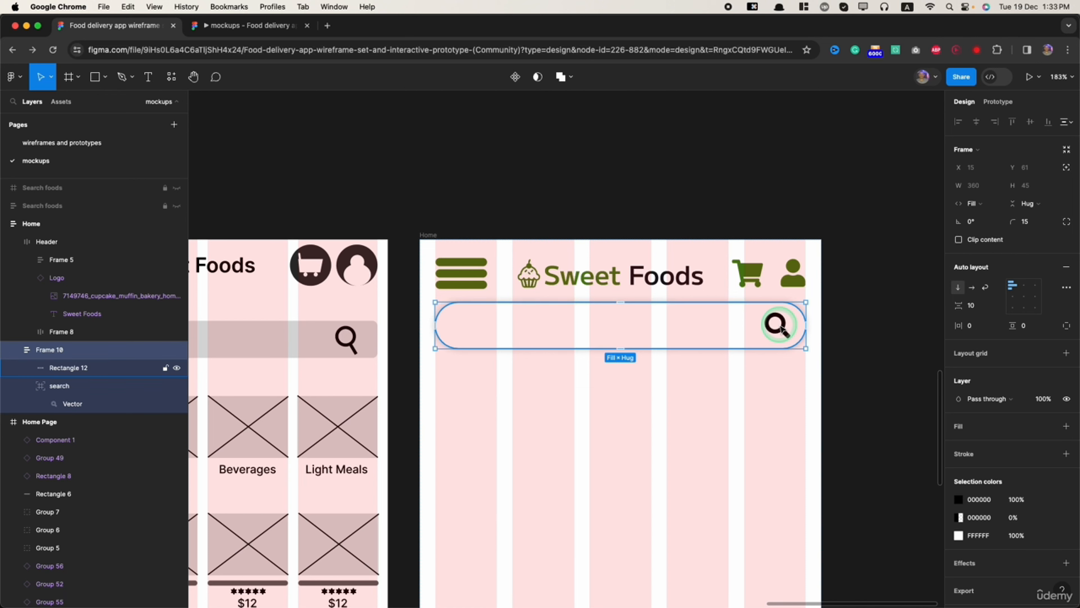
{"action": "double_click", "coordinate": [780, 326]}
{"action": "double_click", "coordinate": [778, 328]}
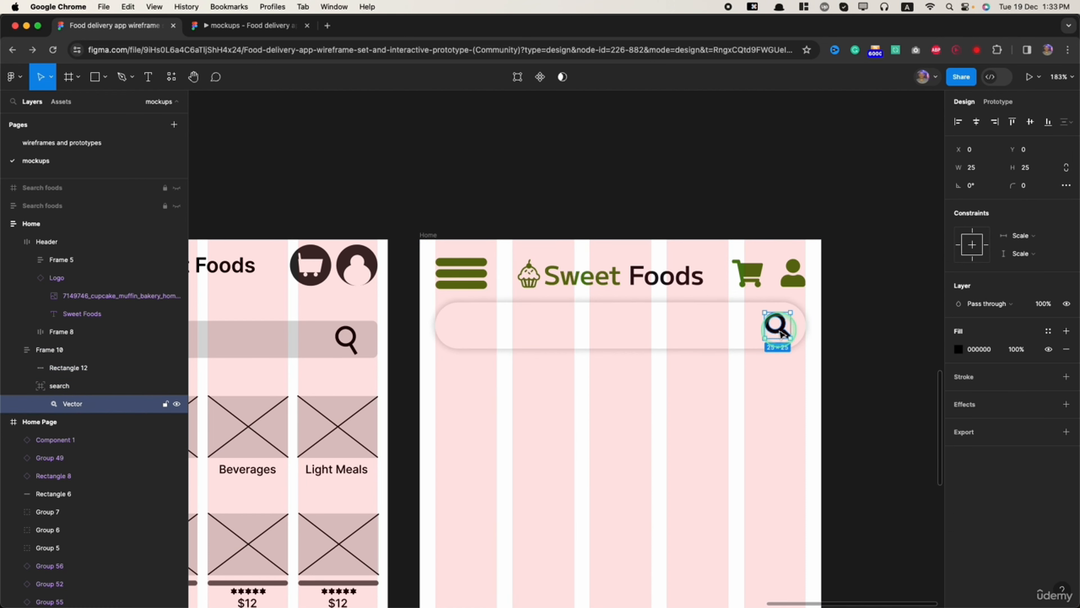
{"action": "left_click", "coordinate": [1048, 331]}
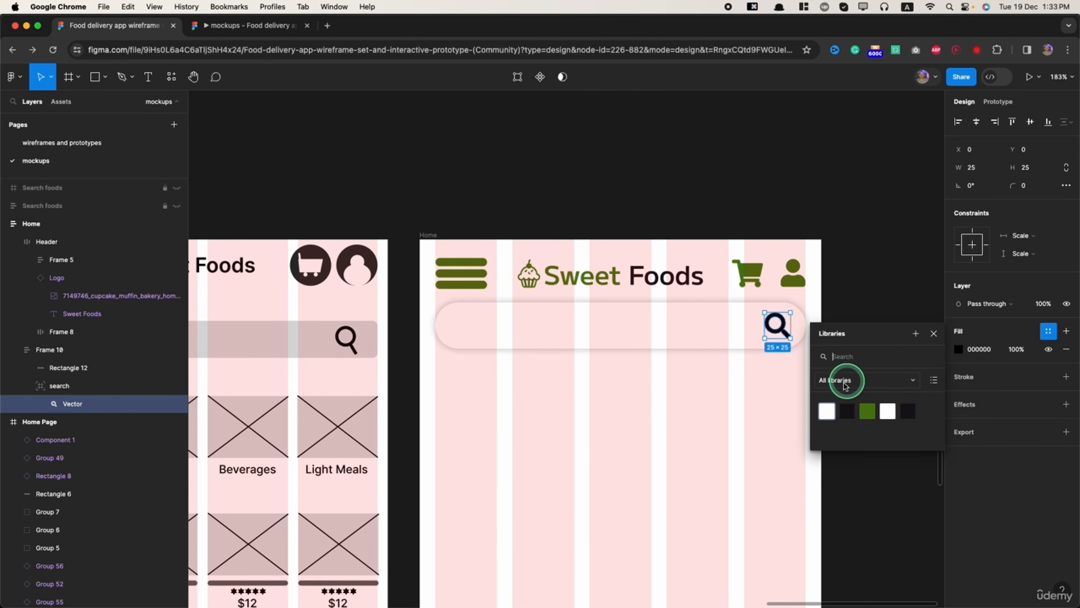
{"action": "left_click", "coordinate": [844, 410]}
{"action": "left_click", "coordinate": [799, 422]}
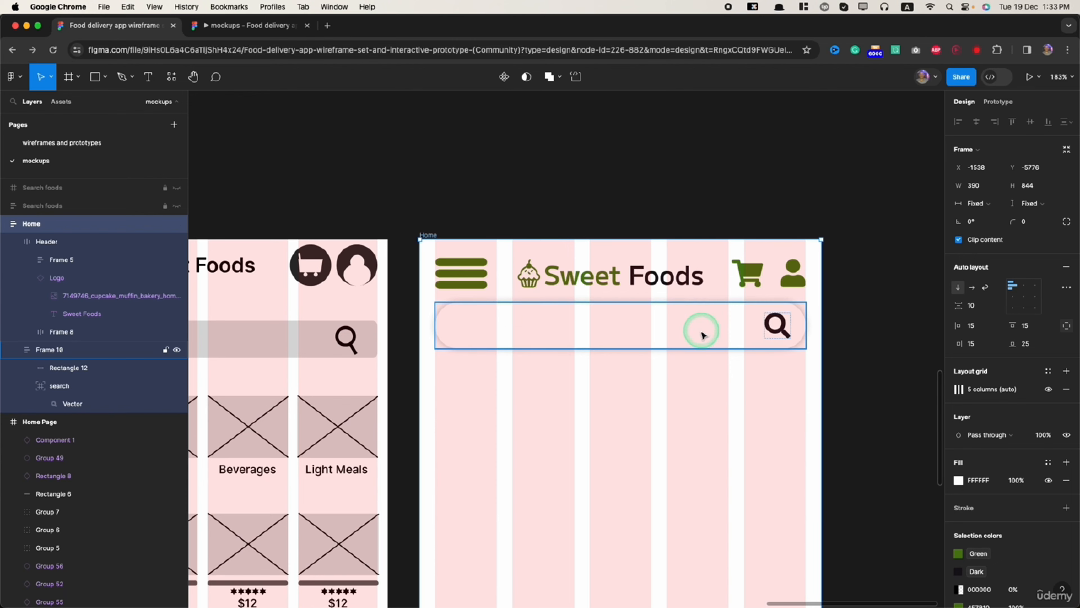
- Check the Home mockup's header and search box in the open prototype preview and return to the design file
{"action": "key", "text": "minus"}
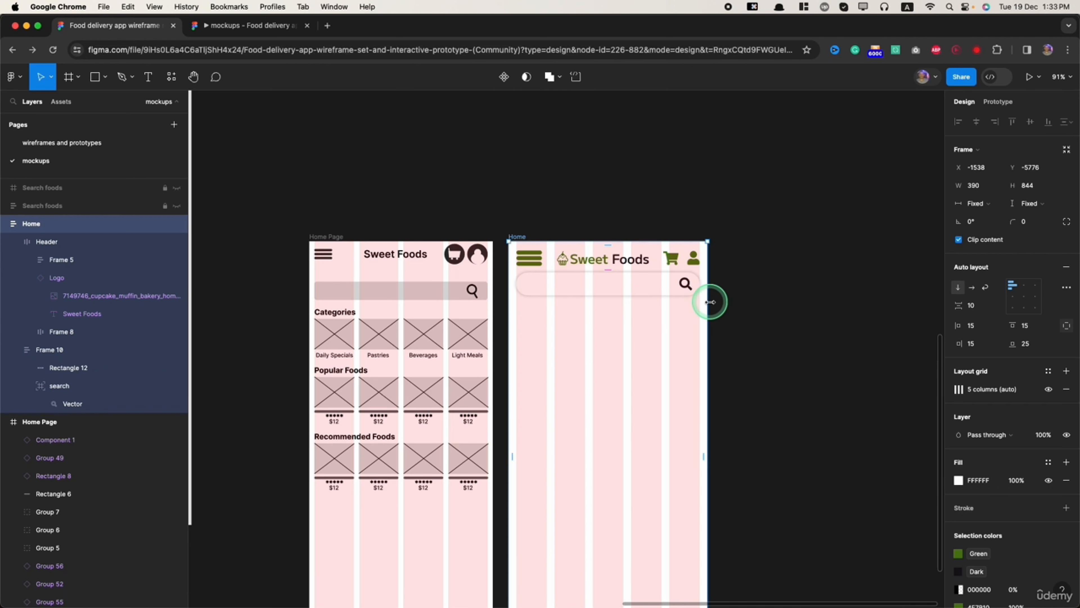
{"action": "left_click", "coordinate": [222, 35]}
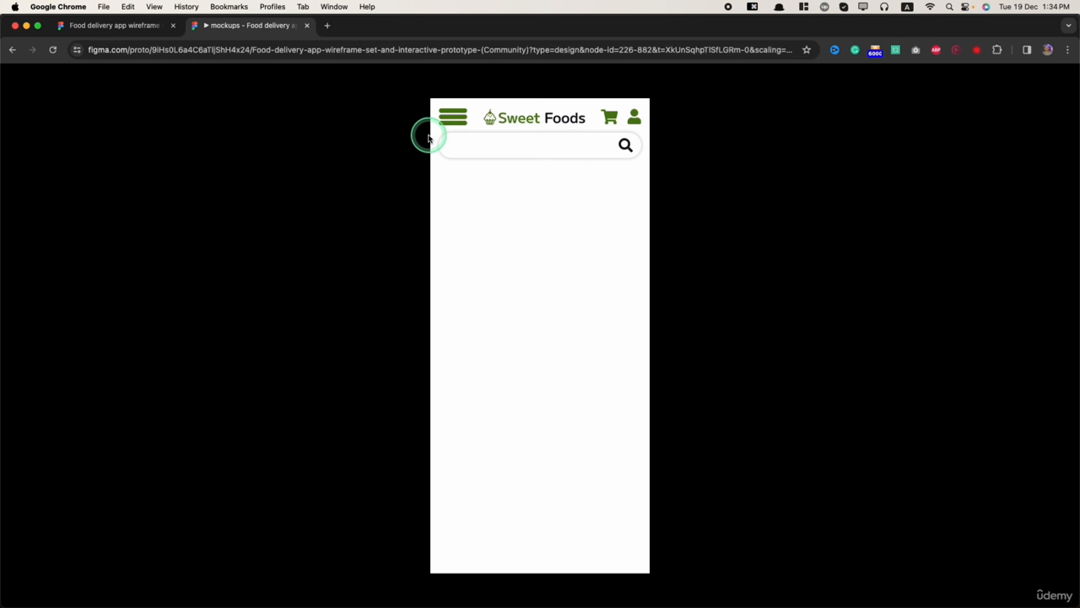
{"action": "left_click", "coordinate": [113, 25]}
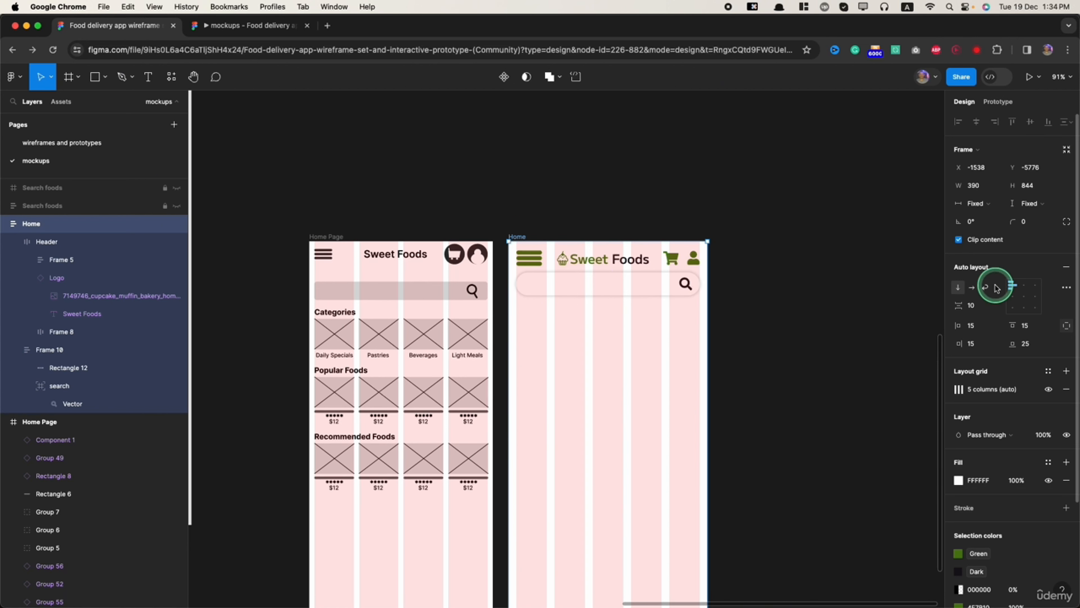
- Set the vertical gap between items in the Home frame's auto layout to 60
{"action": "left_click", "coordinate": [975, 311]}
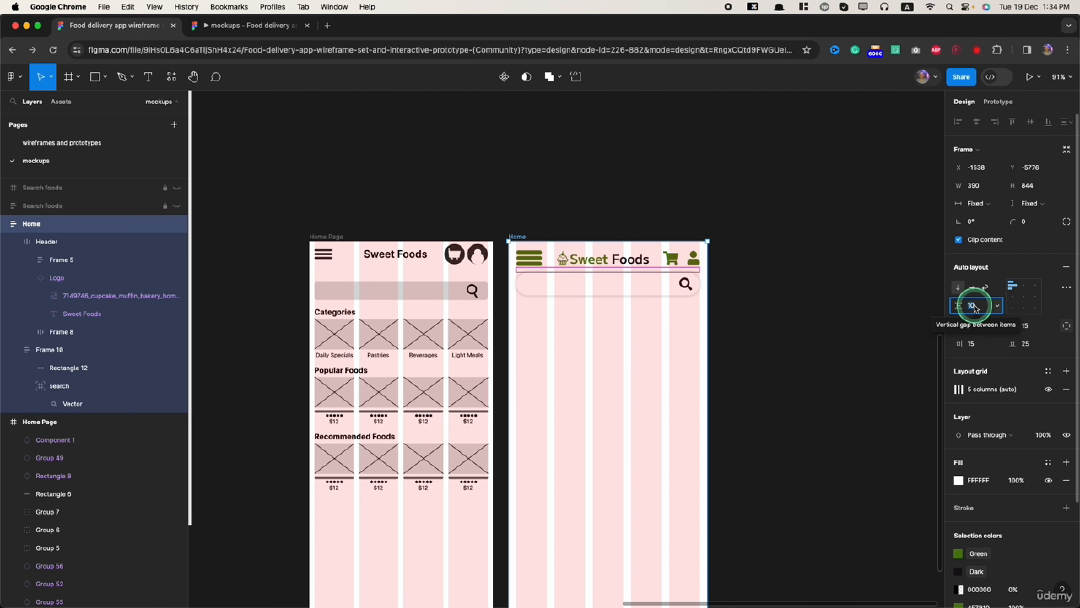
{"action": "type", "text": "60"}
{"action": "key", "text": "Return"}
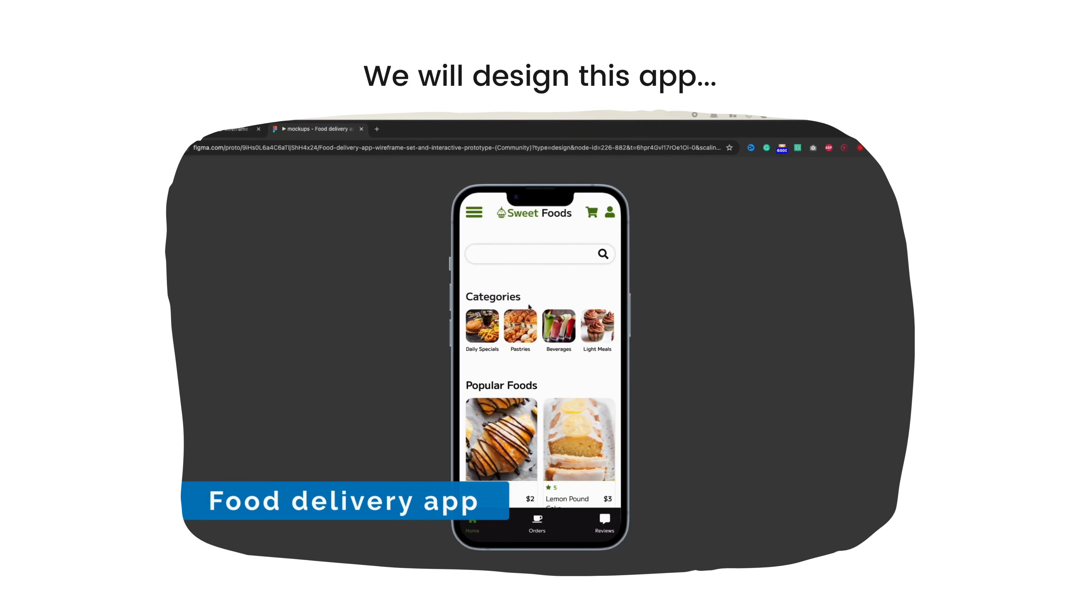
{"action": "scroll", "coordinate": [552, 360], "scroll_direction": "down", "scroll_amount": 5}
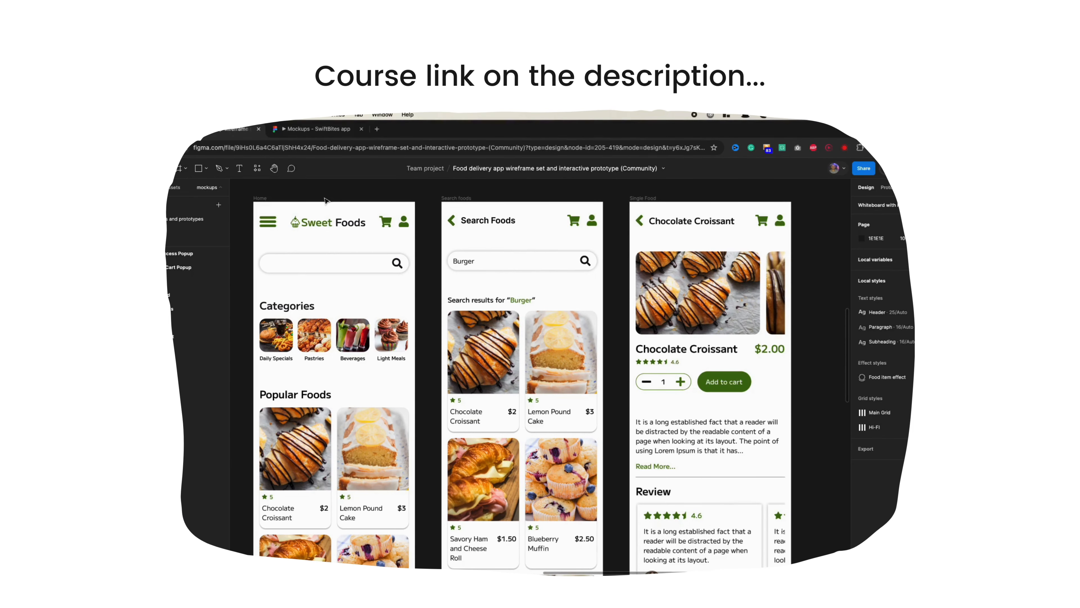
{"action": "scroll", "coordinate": [326, 201], "scroll_direction": "up", "scroll_amount": 4}
{"action": "scroll", "coordinate": [349, 226], "scroll_direction": "left", "scroll_amount": 2}
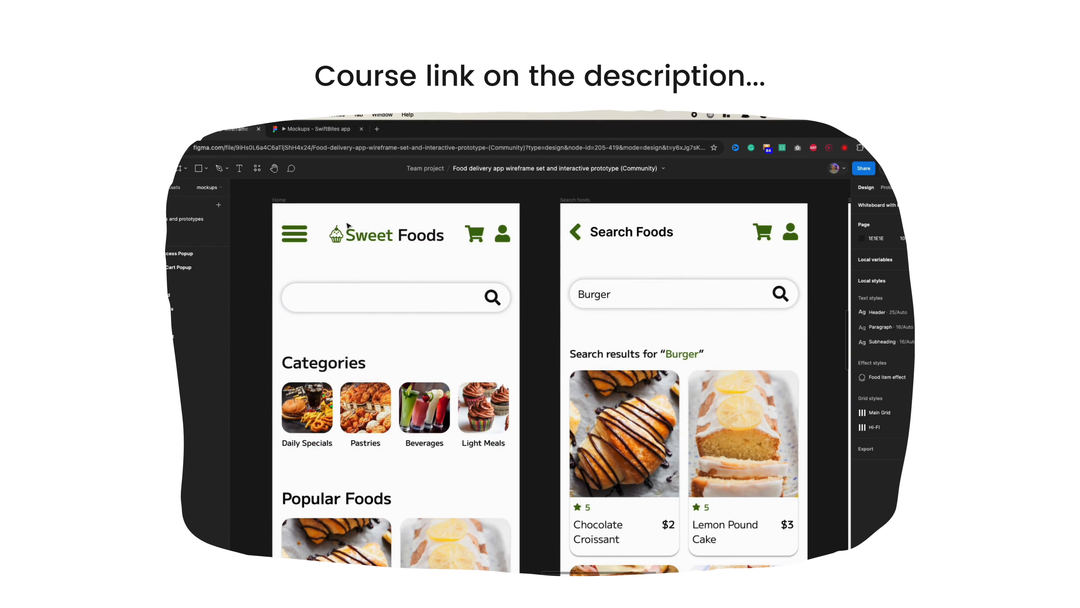
{"action": "scroll", "coordinate": [347, 225], "scroll_direction": "up", "scroll_amount": 3}
{"action": "scroll", "coordinate": [348, 227], "scroll_direction": "left", "scroll_amount": 2}
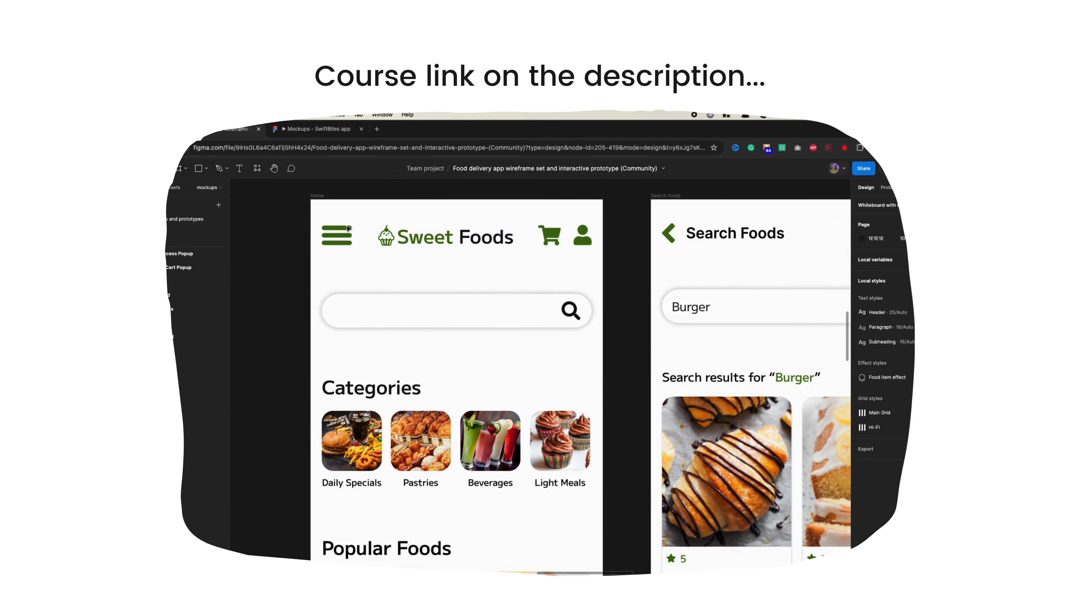
{"action": "scroll", "coordinate": [385, 347], "scroll_direction": "down", "scroll_amount": 5}
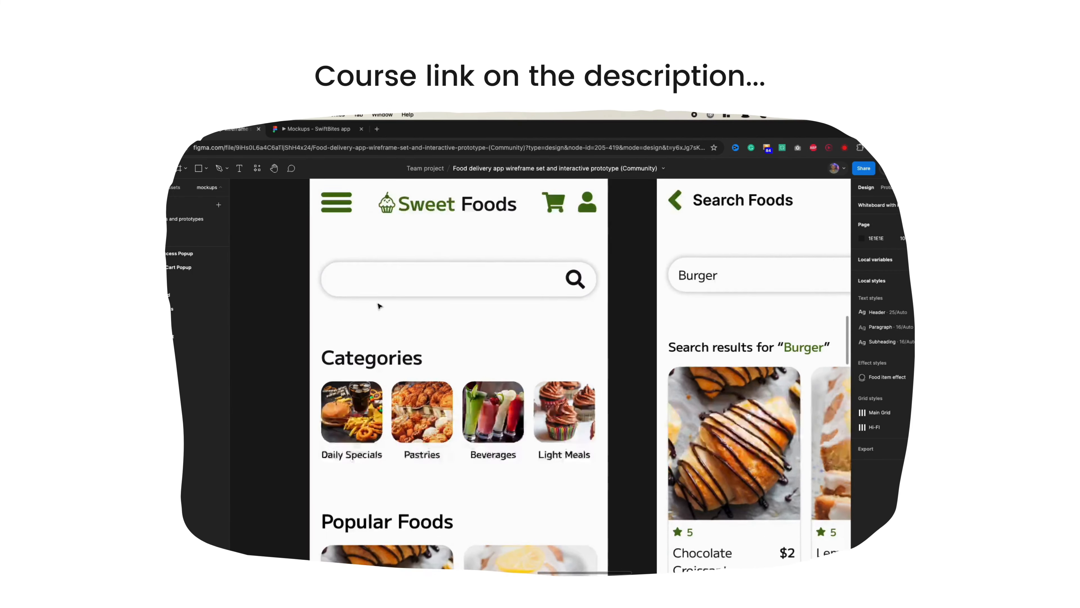
{"action": "scroll", "coordinate": [385, 347], "scroll_direction": "down", "scroll_amount": 6}
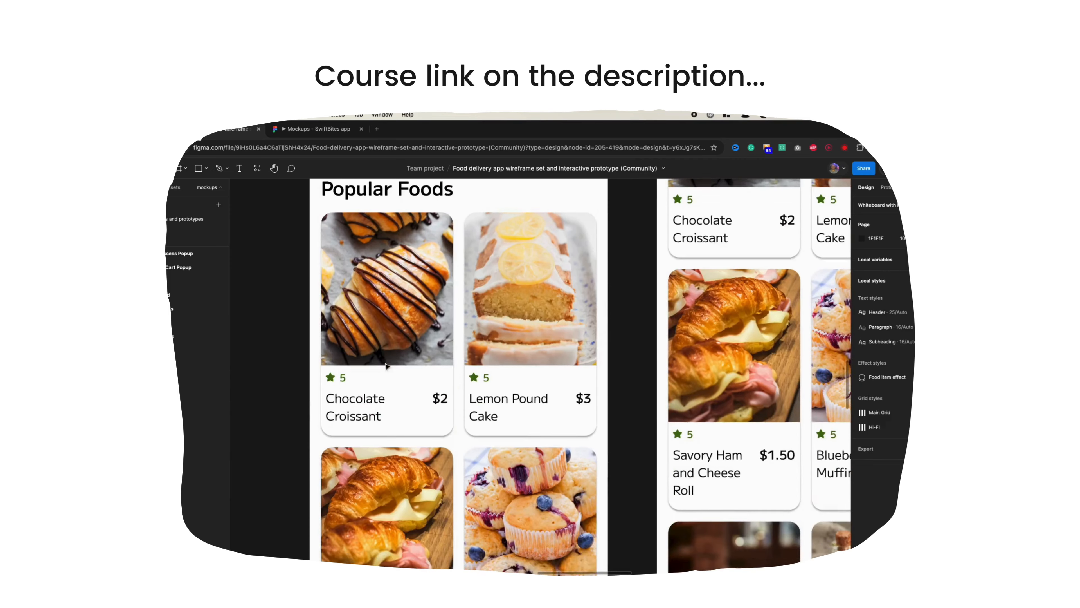
{"action": "scroll", "coordinate": [386, 366], "scroll_direction": "down", "scroll_amount": 10}
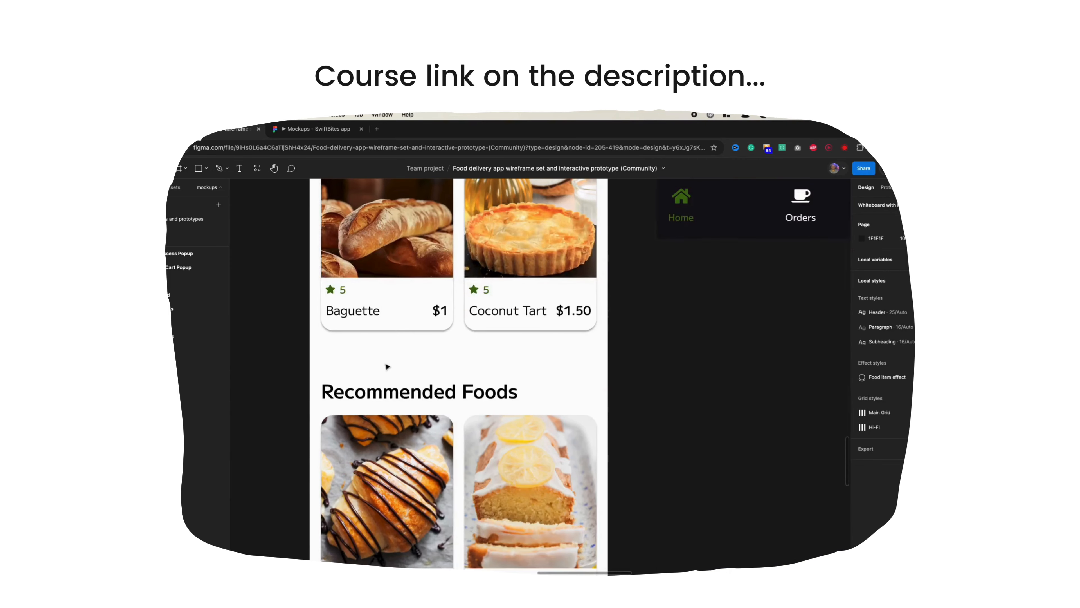